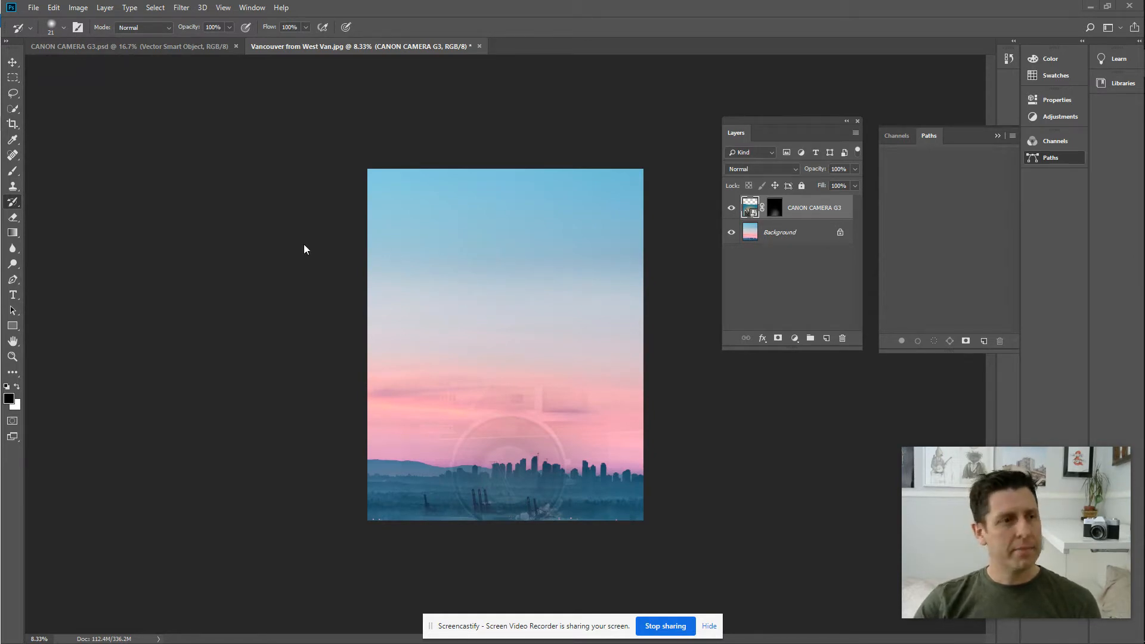
# Add a JAKE text layer near the top of the photo and select the word.
pyautogui.click(12, 294)
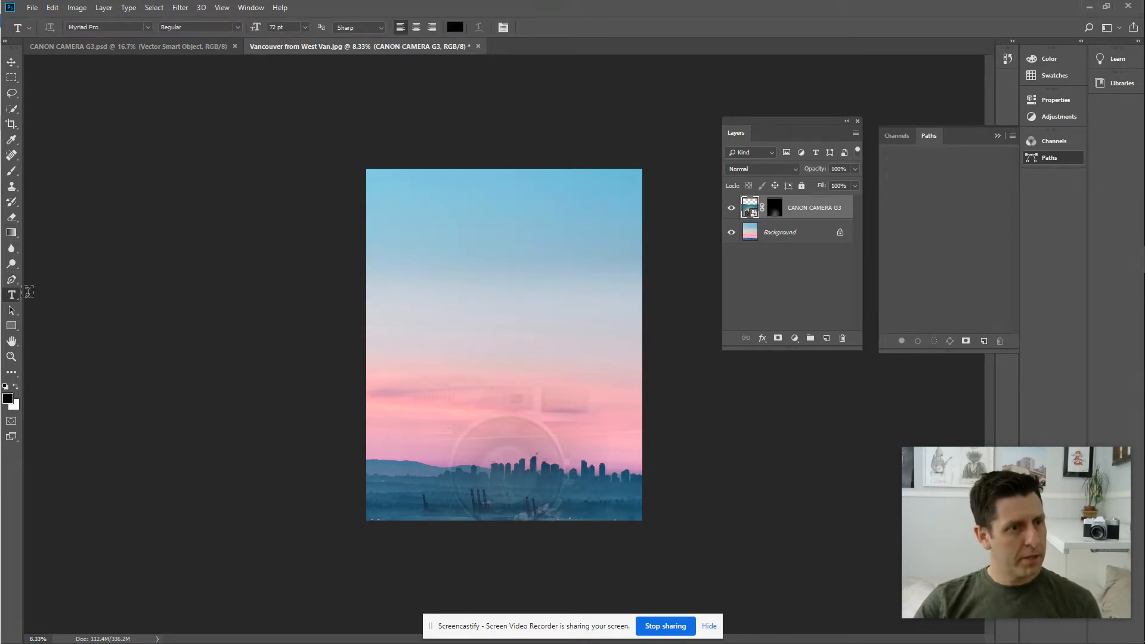
pyautogui.click(451, 229)
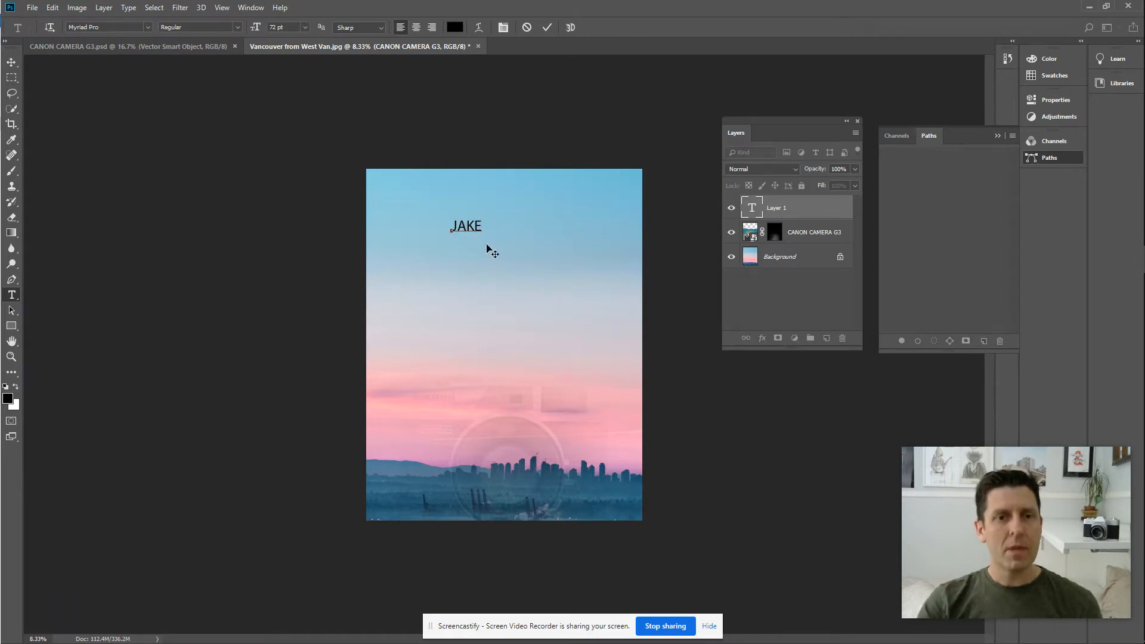
pyautogui.moveTo(482, 227); pyautogui.dragTo(437, 234)
# Set JAKE in Futura Bold and drag it to the lower left of the poster.
pyautogui.click(118, 25)
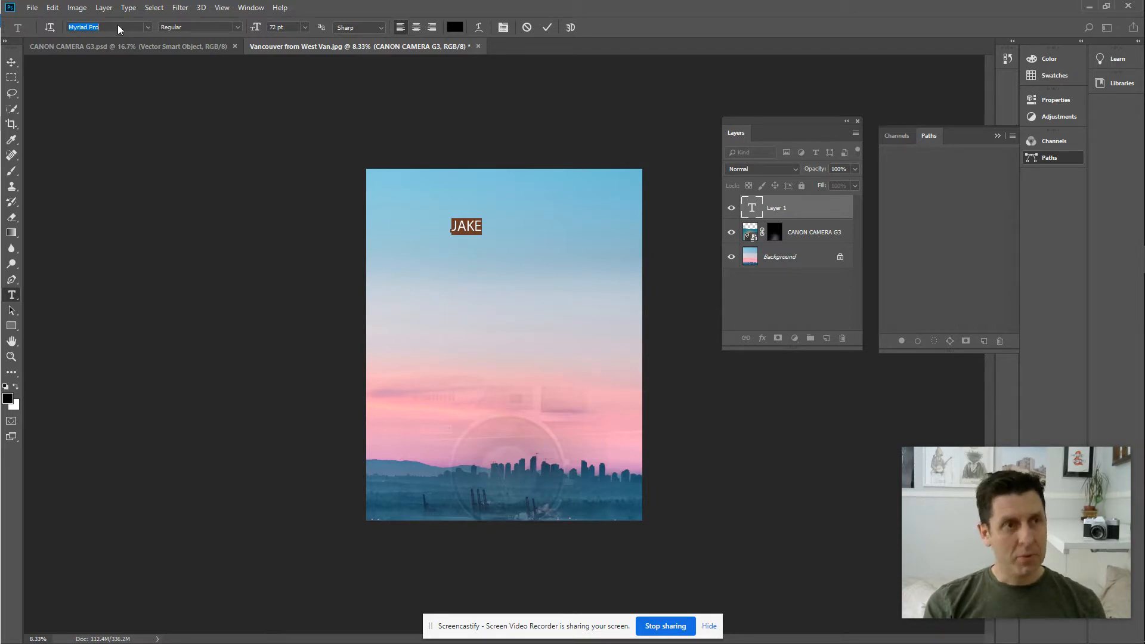
pyautogui.write('FUTURE')
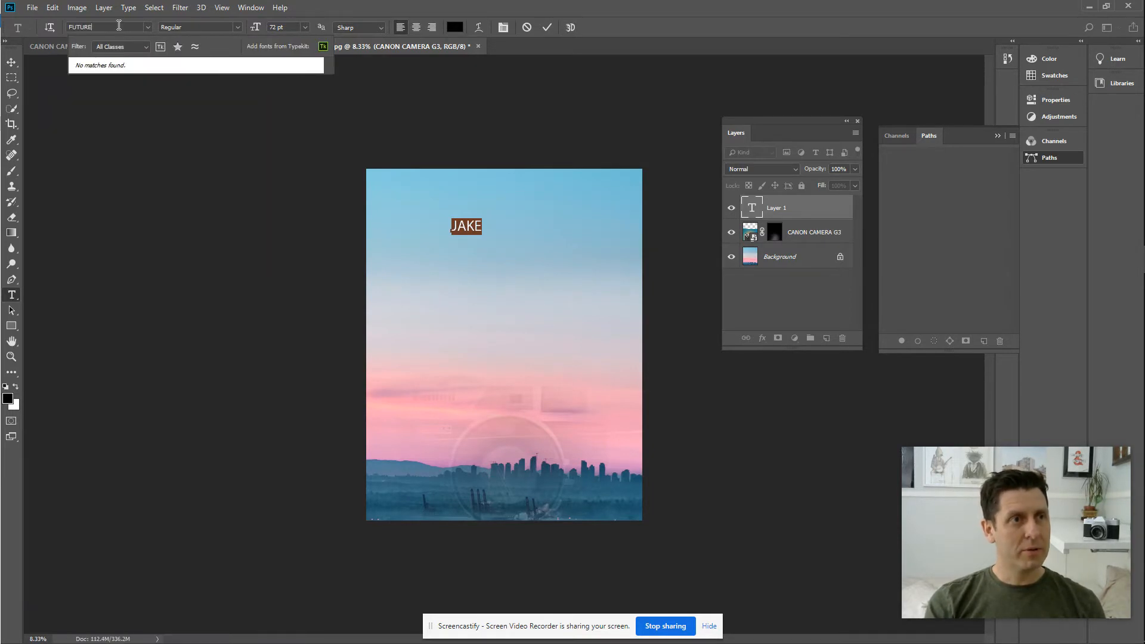
pyautogui.press('BackSpace')
pyautogui.write('A')
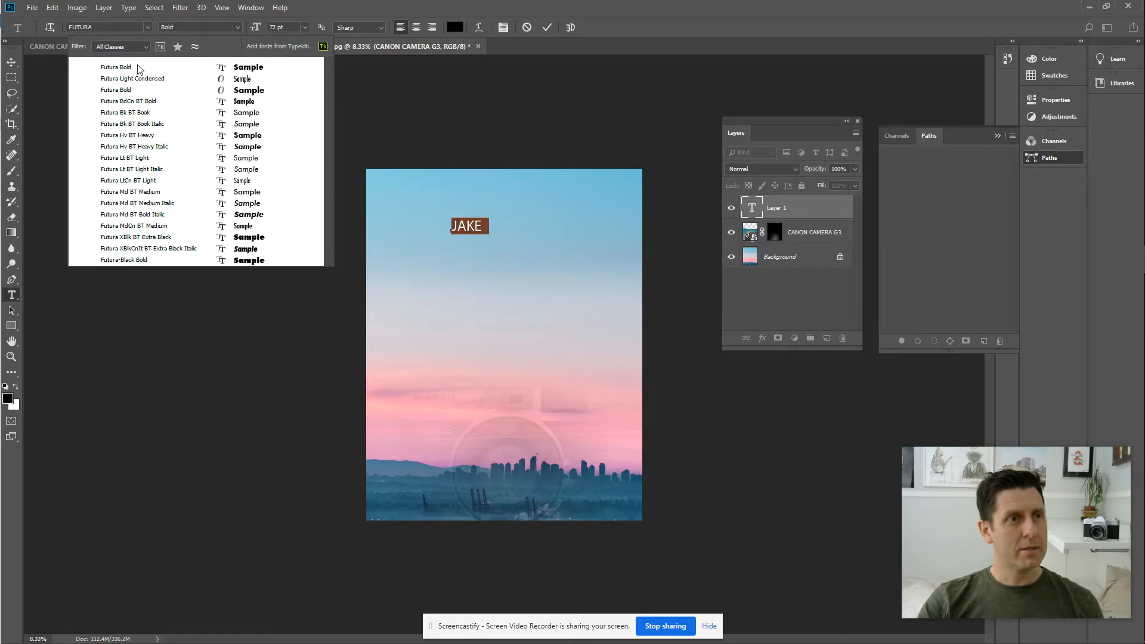
pyautogui.click(138, 66)
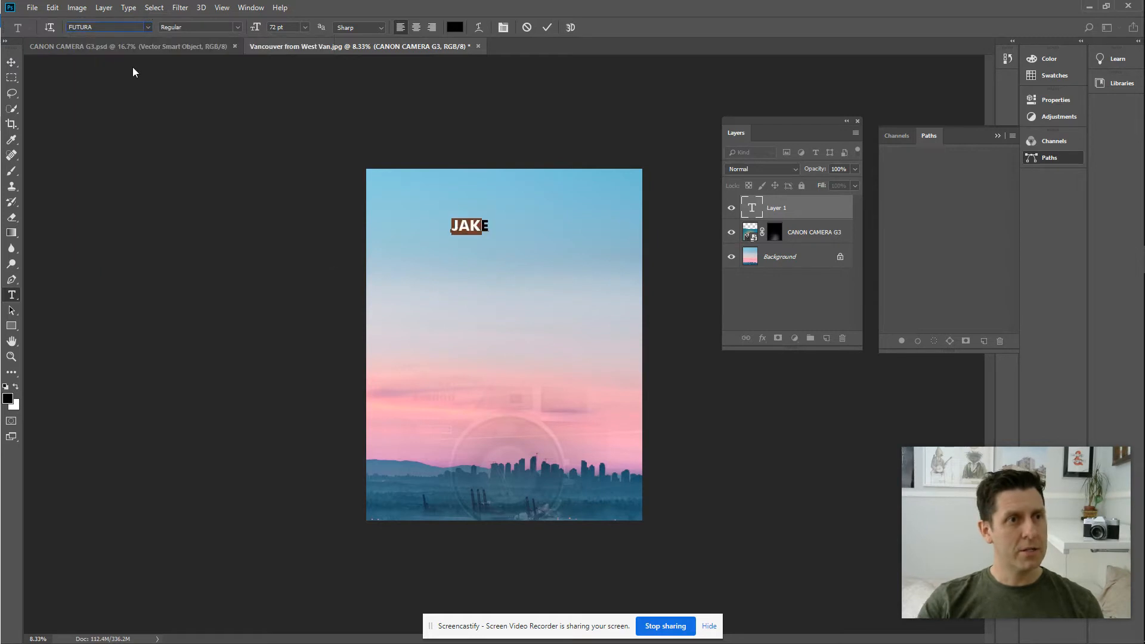
pyautogui.click(12, 62)
pyautogui.moveTo(481, 225); pyautogui.dragTo(415, 443)
# Scale JAKE up about 437%, centre it along the top, and reselect its letters.
pyautogui.hotkey('ctrl', 't')
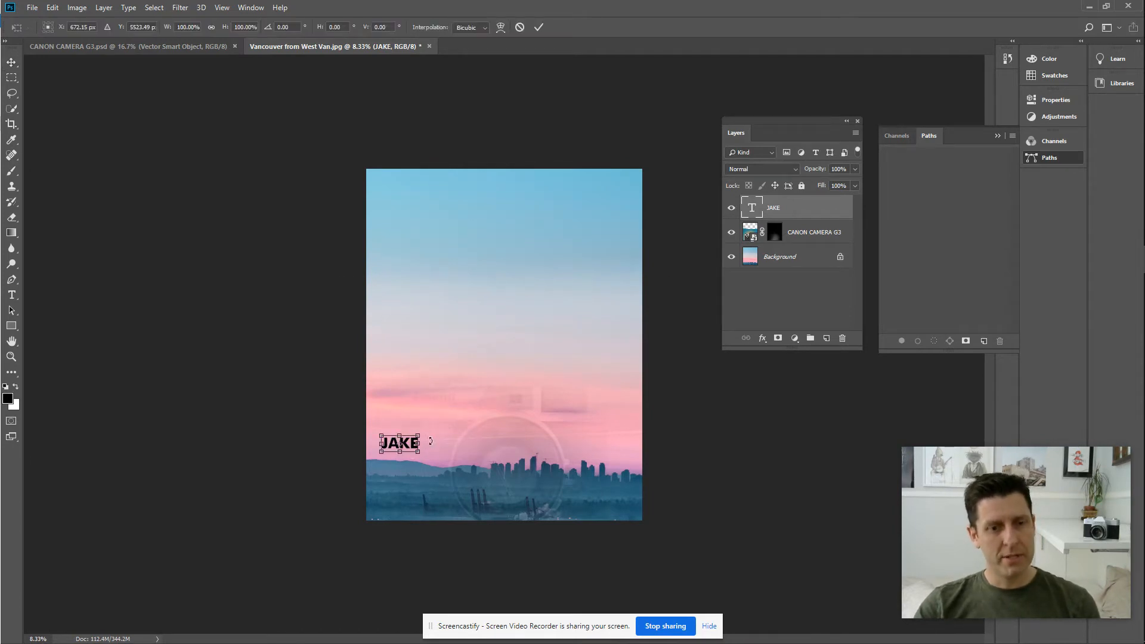
pyautogui.moveTo(464, 406); pyautogui.dragTo(532, 360)
pyautogui.press('Return')
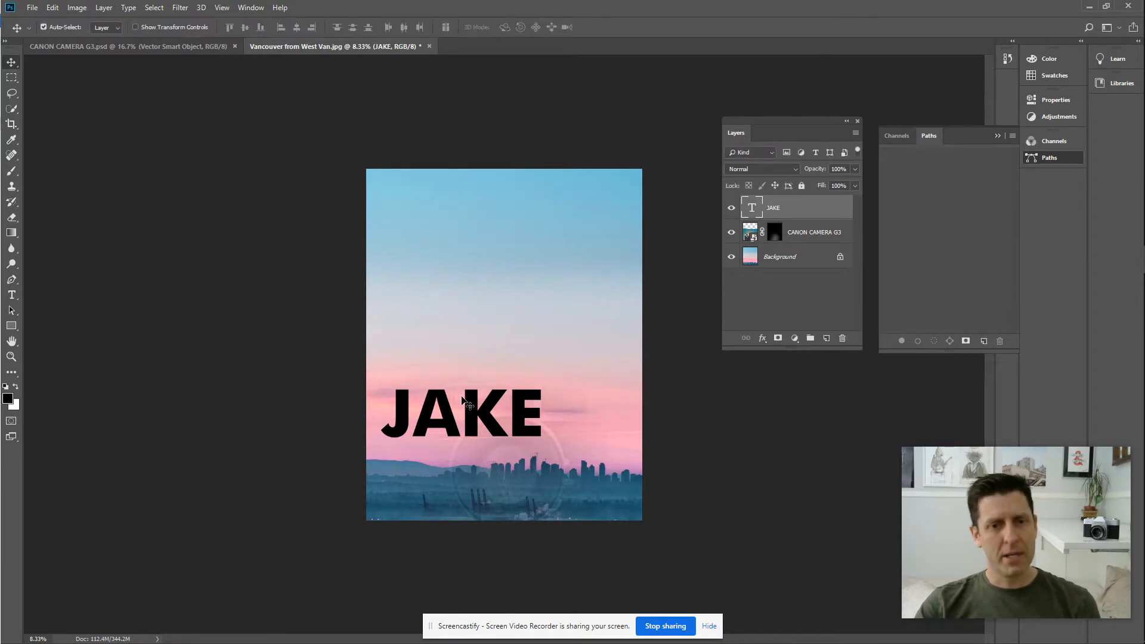
pyautogui.moveTo(480, 416); pyautogui.dragTo(518, 202)
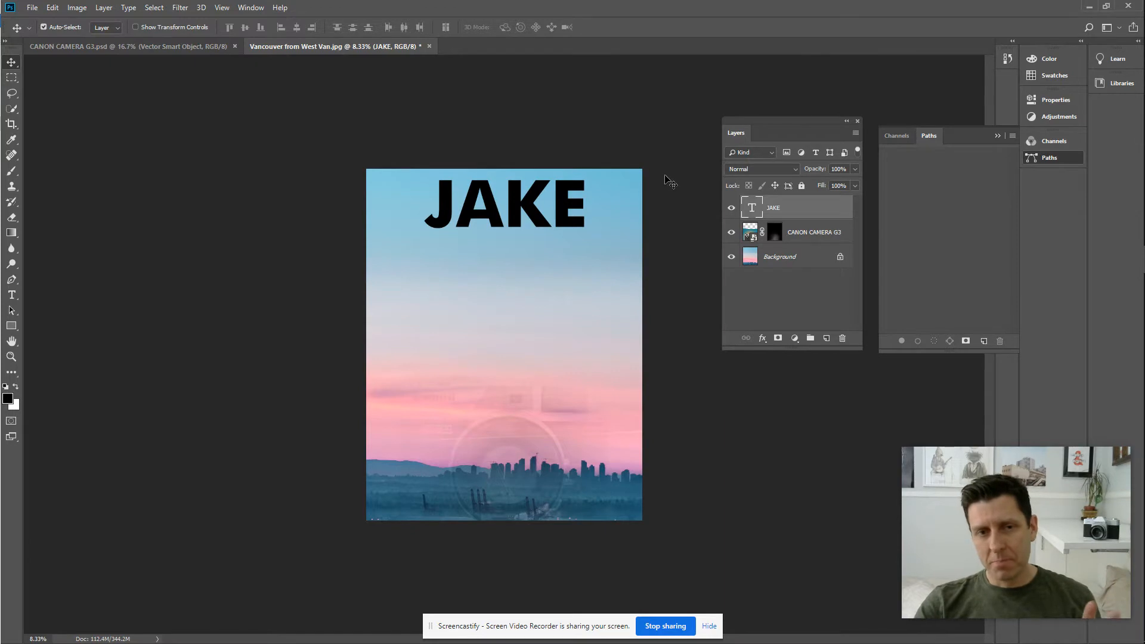
pyautogui.moveTo(515, 203); pyautogui.dragTo(507, 203)
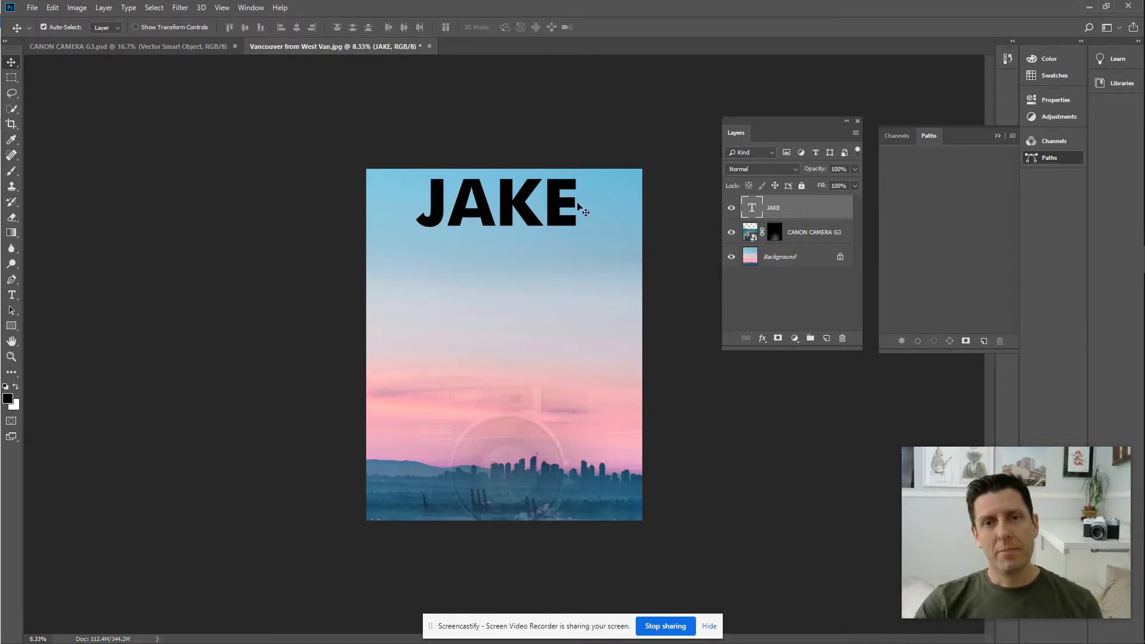
pyautogui.press('t')
pyautogui.moveTo(418, 202); pyautogui.dragTo(610, 224)
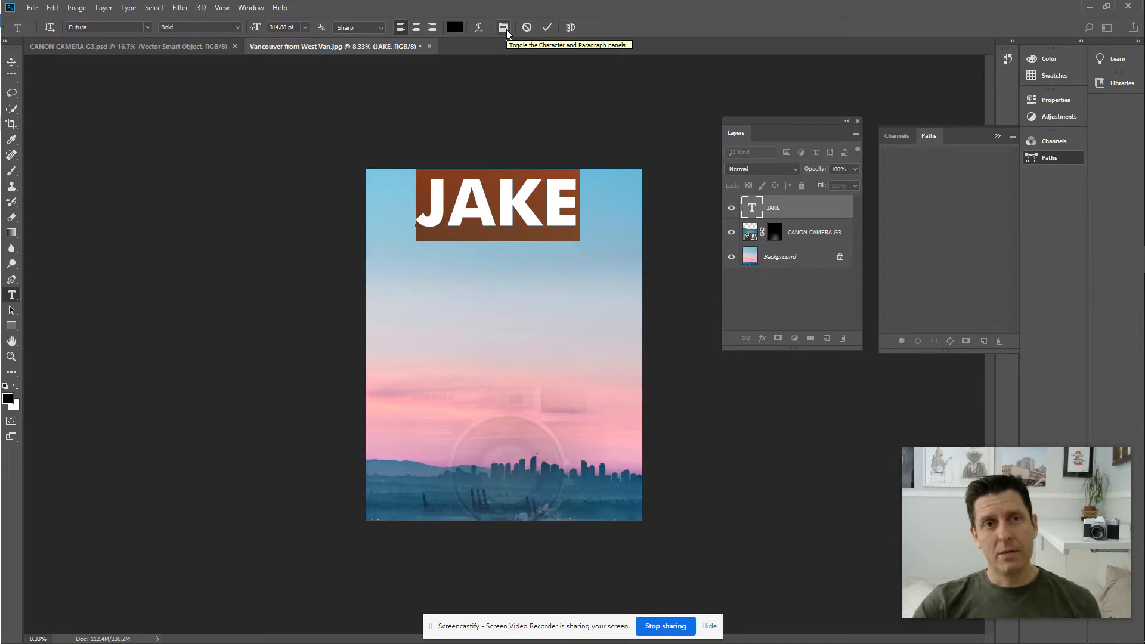
# Float the Character panel beside the canvas and set JAKE's tracking to -40.
pyautogui.rightClick(13, 295)
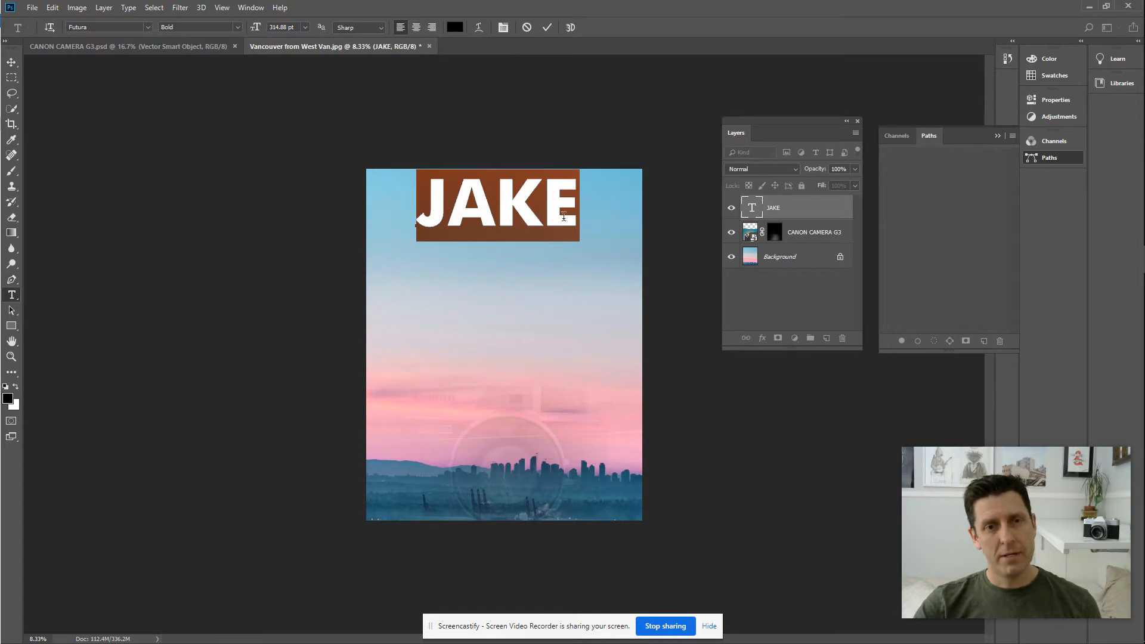
pyautogui.click(502, 28)
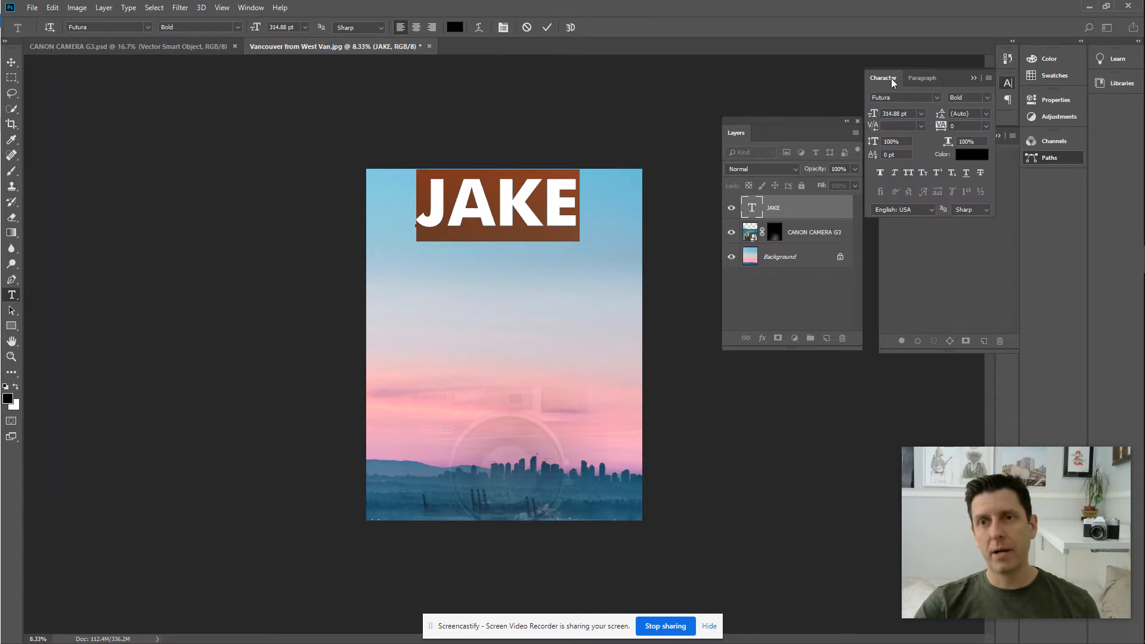
pyautogui.moveTo(890, 77); pyautogui.dragTo(233, 163)
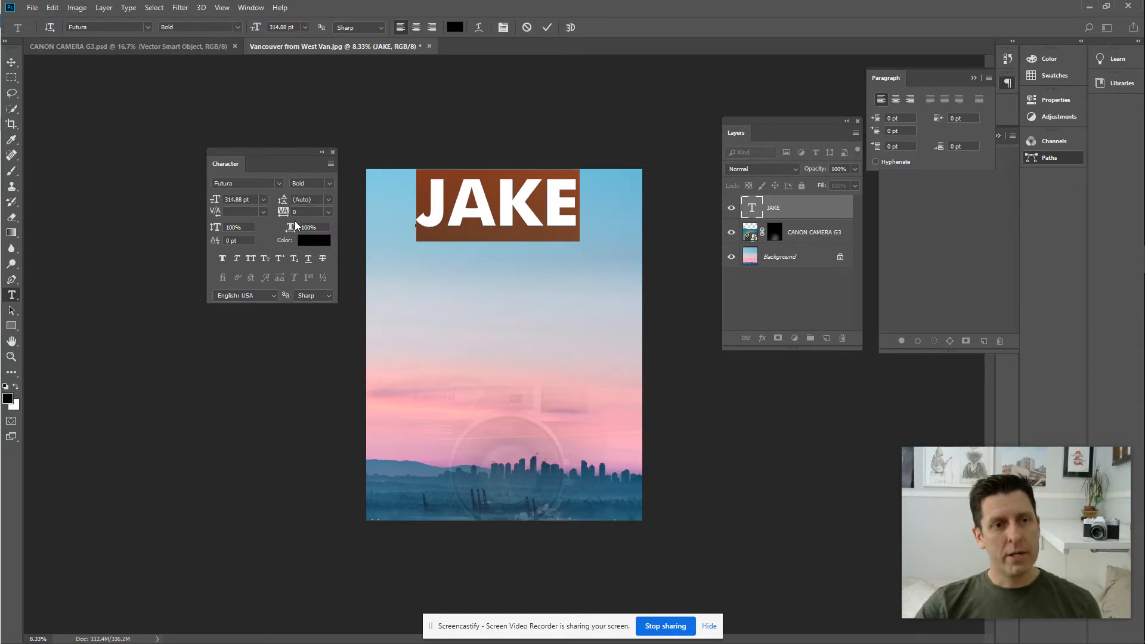
pyautogui.moveTo(284, 219); pyautogui.dragTo(287, 216)
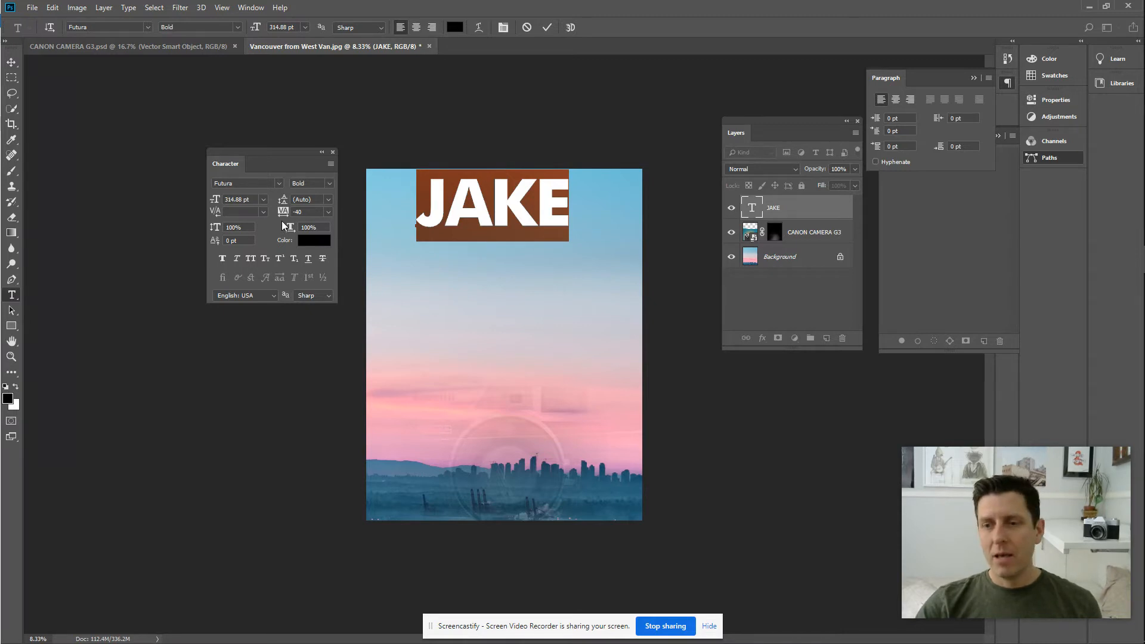
pyautogui.moveTo(281, 215)
pyautogui.mouseDown()
pyautogui.moveTo(292, 214)
pyautogui.moveTo(274, 219)
pyautogui.mouseUp()
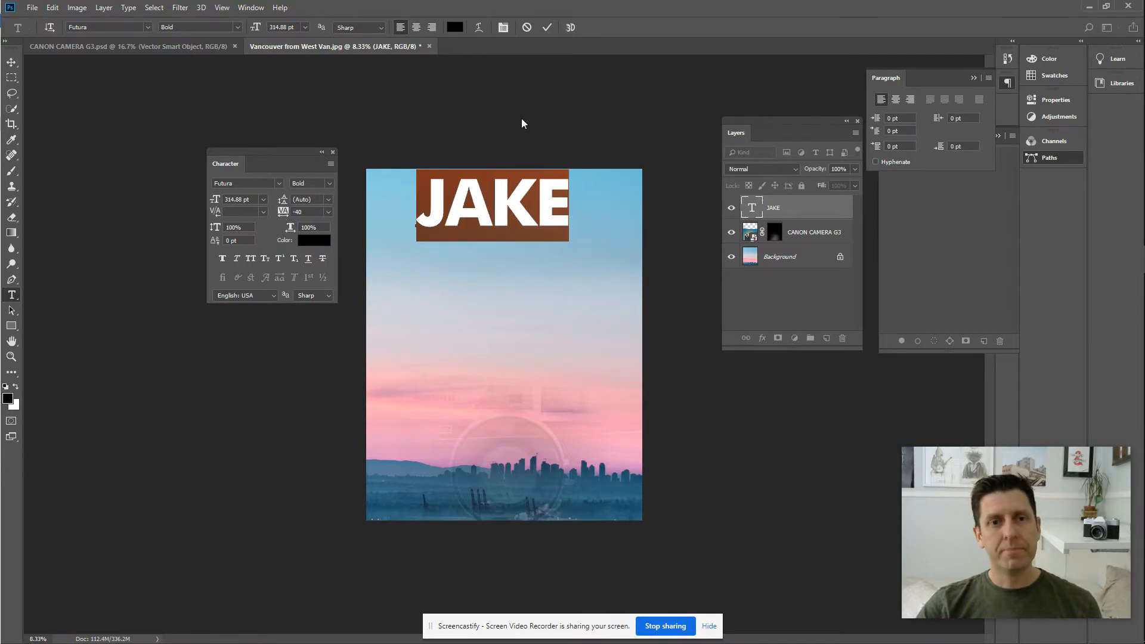
# Drag JAKE down from the top edge into the upper middle of the poster.
pyautogui.click(12, 61)
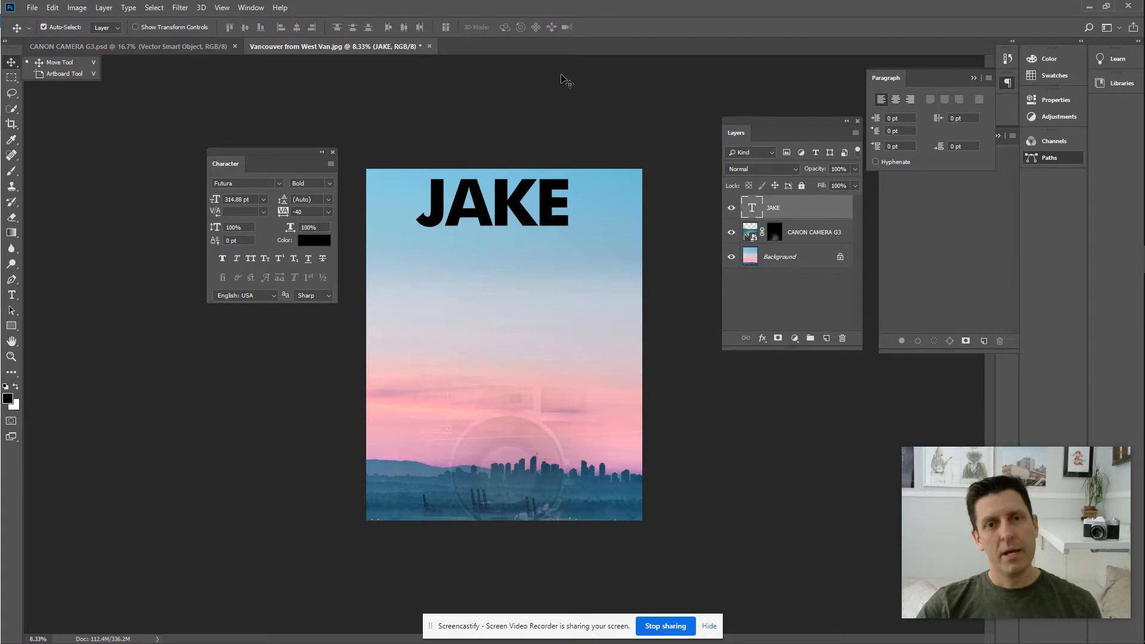
pyautogui.moveTo(516, 210); pyautogui.dragTo(532, 433)
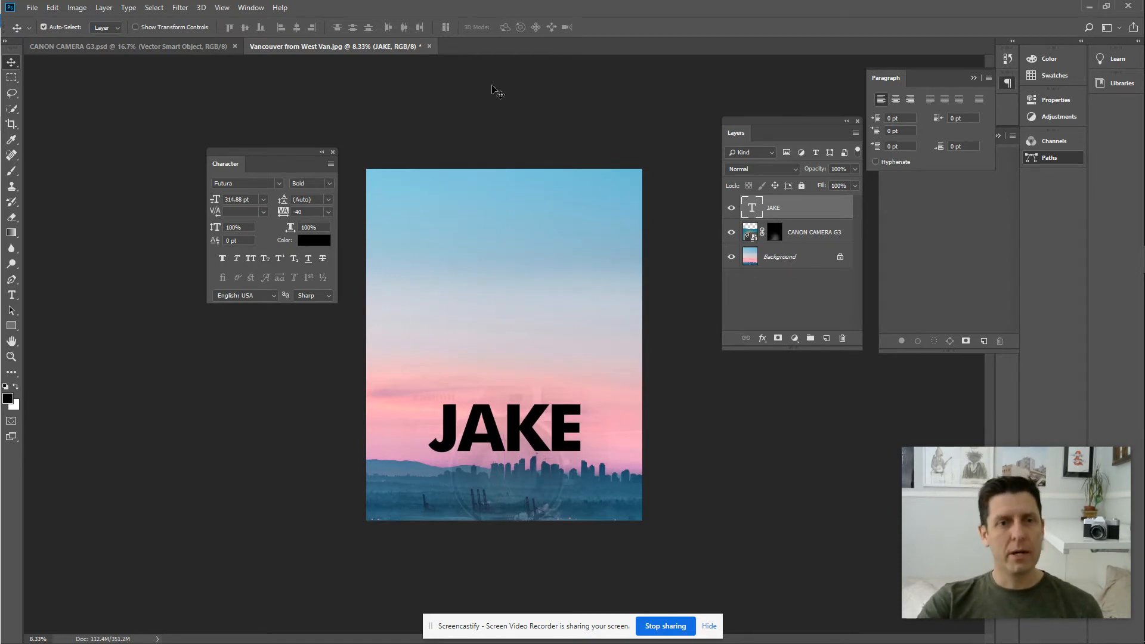
pyautogui.moveTo(517, 421); pyautogui.dragTo(518, 298)
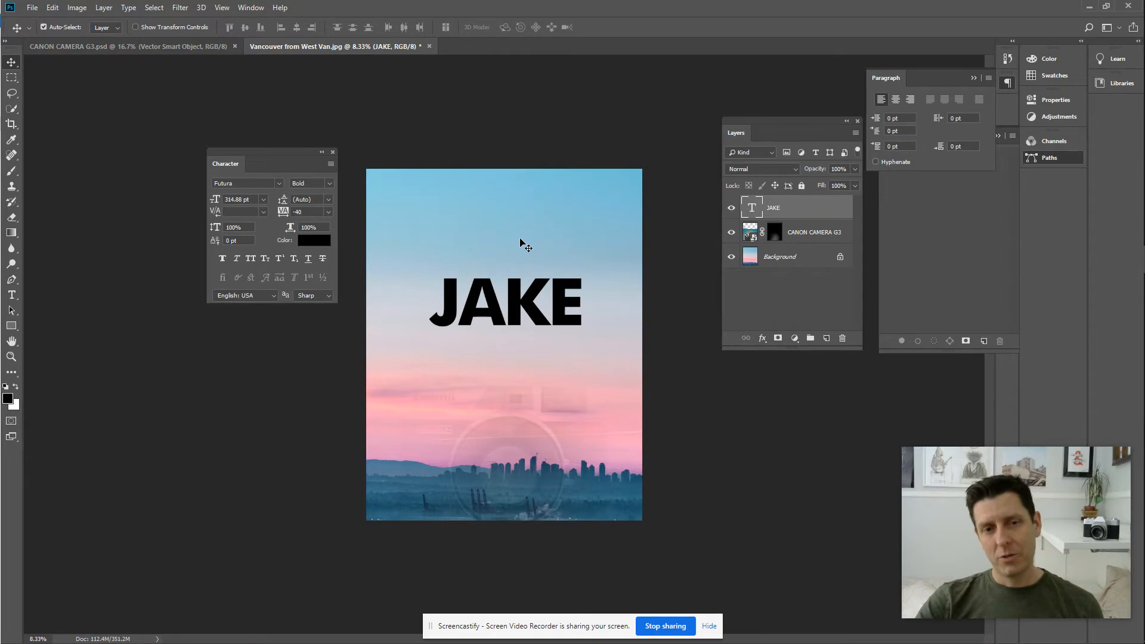
pyautogui.click(11, 297)
pyautogui.click(454, 389)
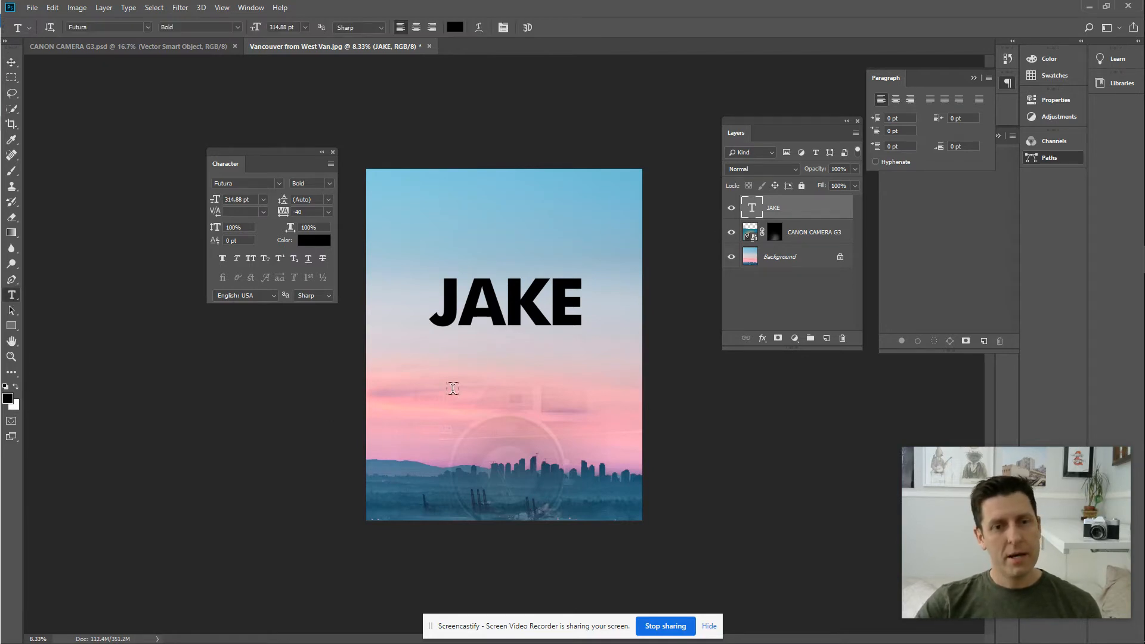
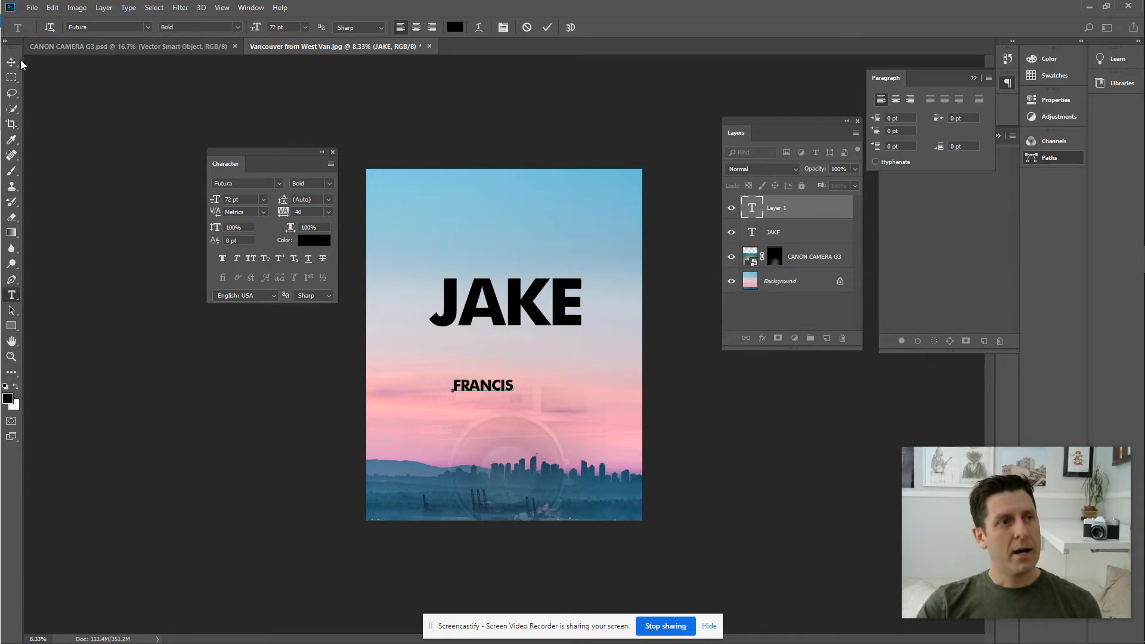
pyautogui.click(455, 389)
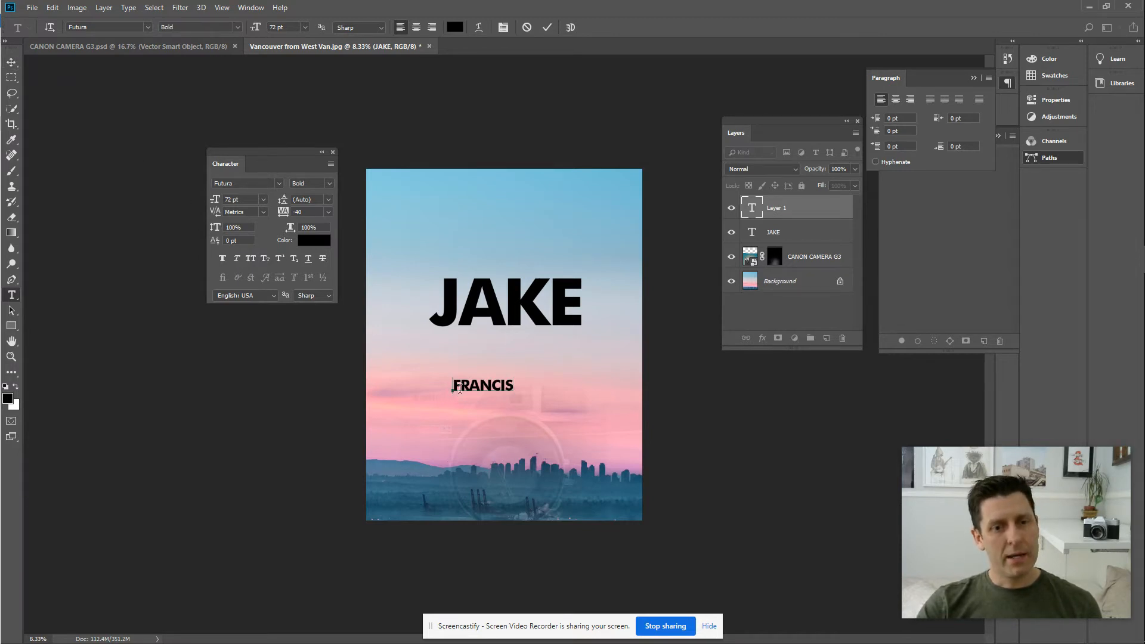
pyautogui.moveTo(458, 388); pyautogui.dragTo(574, 389)
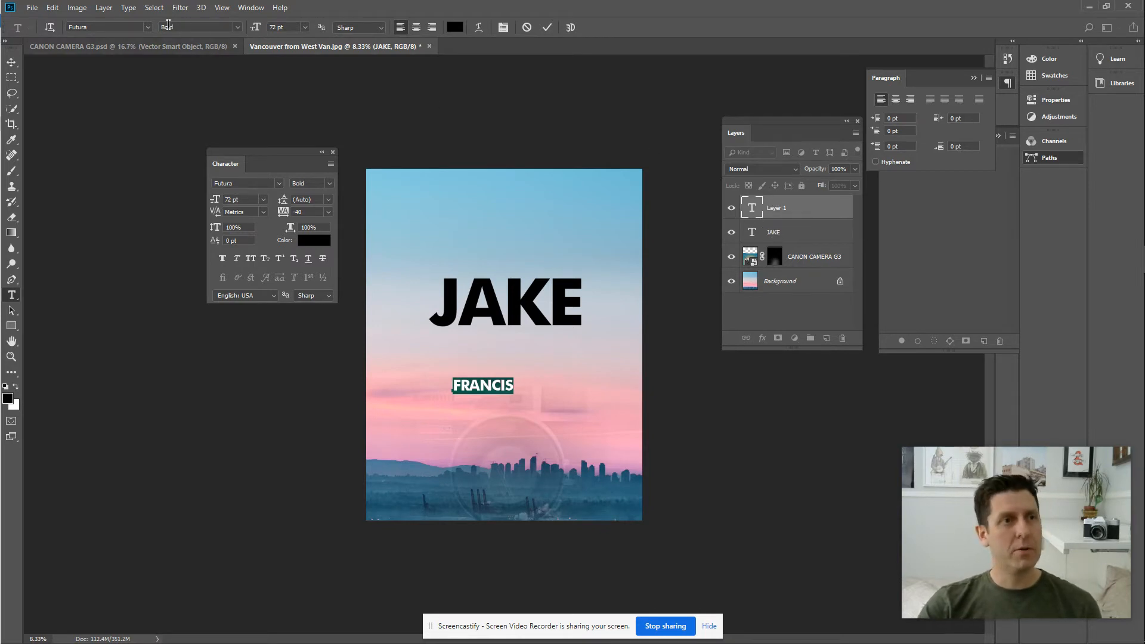
pyautogui.click(127, 27)
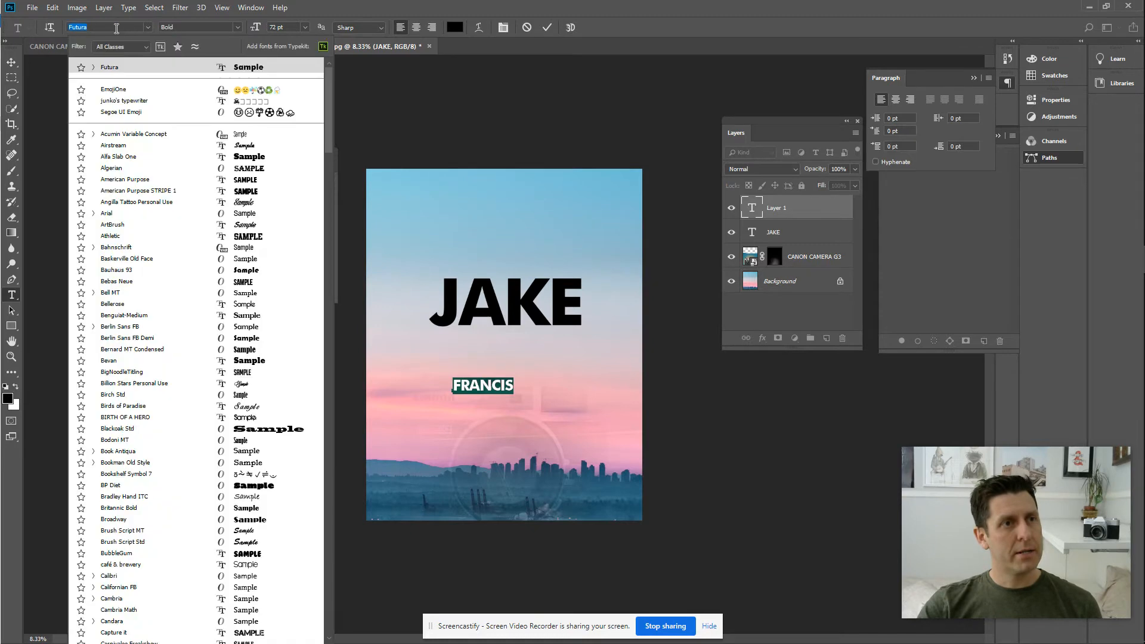
pyautogui.click(98, 27)
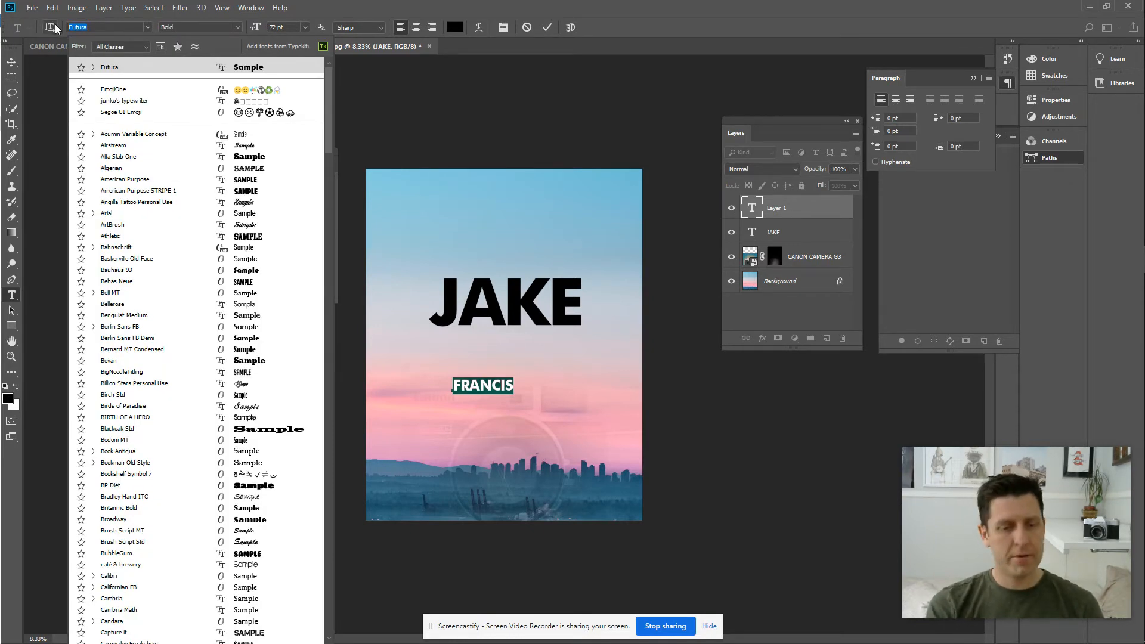
pyautogui.write('Cic')
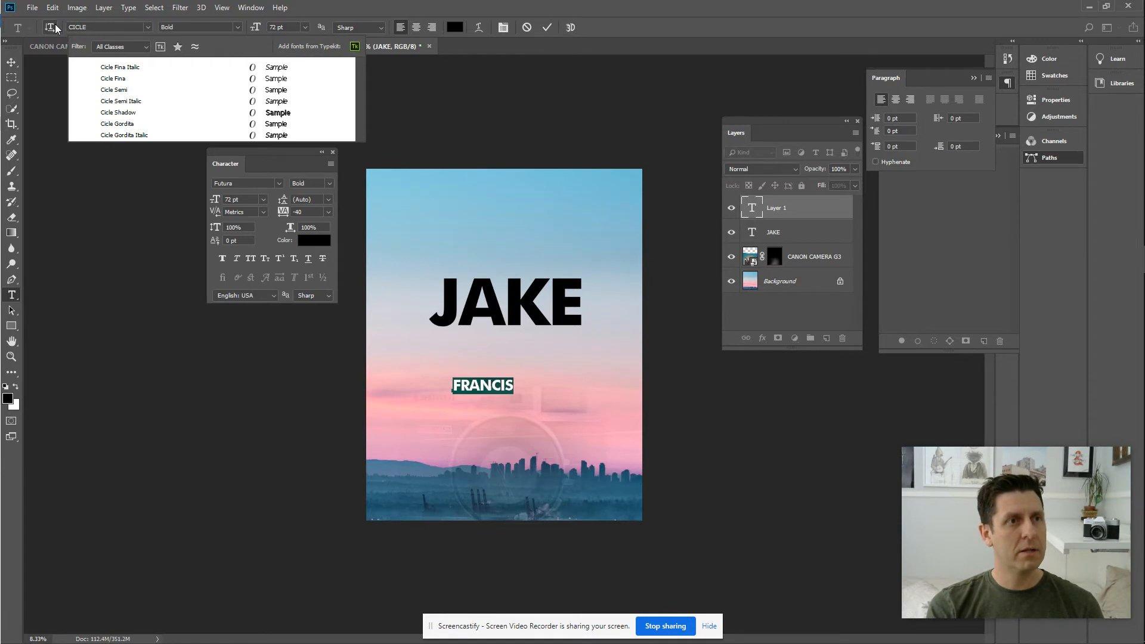
pyautogui.write('le')
pyautogui.press('Return')
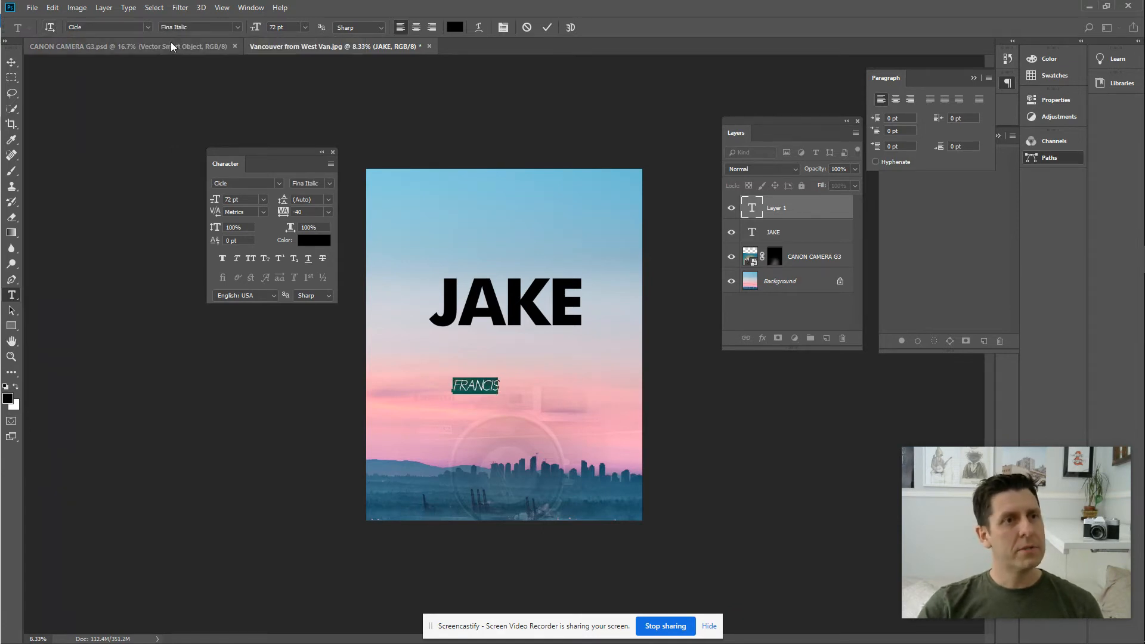
pyautogui.click(237, 27)
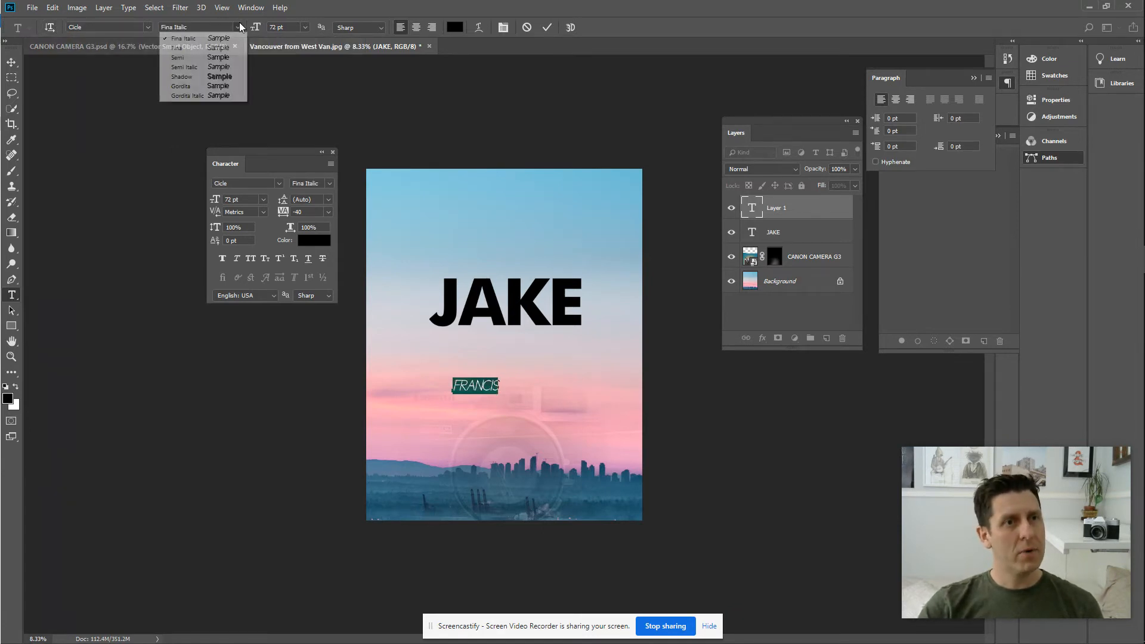
pyautogui.click(199, 60)
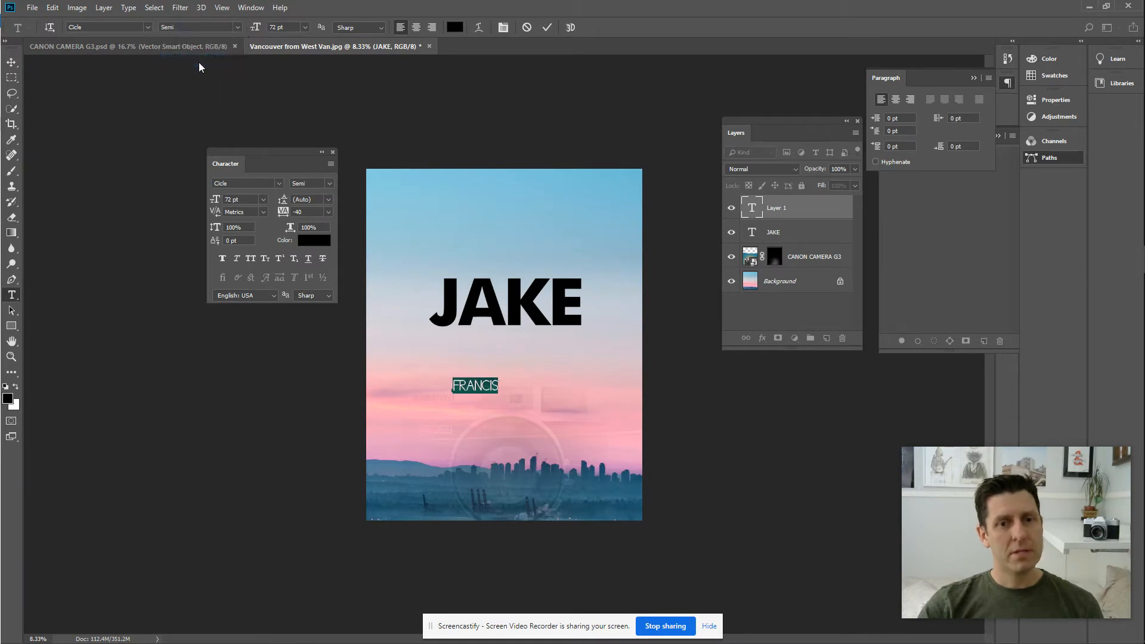
pyautogui.click(11, 62)
pyautogui.moveTo(474, 385); pyautogui.dragTo(461, 339)
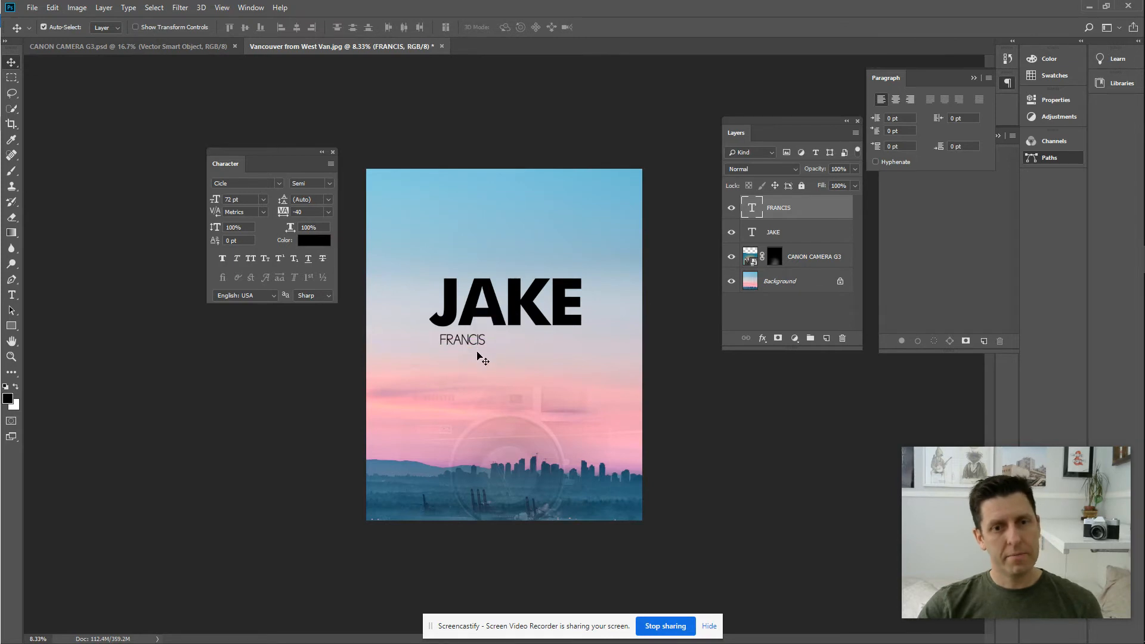
# Scale FRANCIS up about 168% and position it beneath JAKE.
pyautogui.hotkey('ctrl', 't')
pyautogui.moveTo(486, 347); pyautogui.dragTo(521, 358)
pyautogui.press('Return')
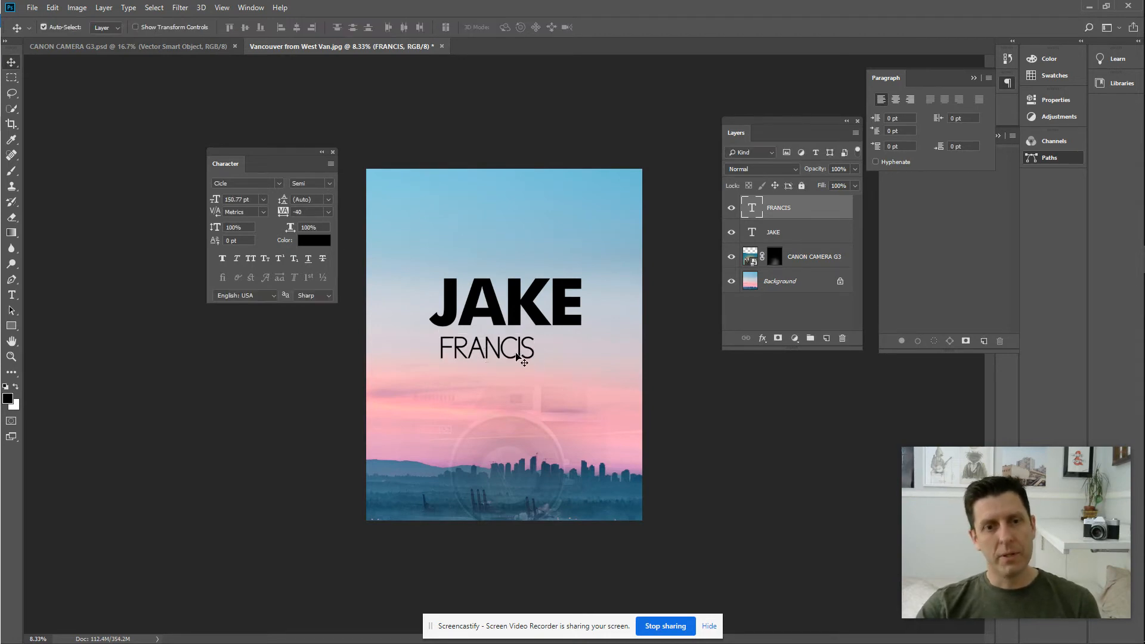
pyautogui.moveTo(521, 353); pyautogui.dragTo(505, 351)
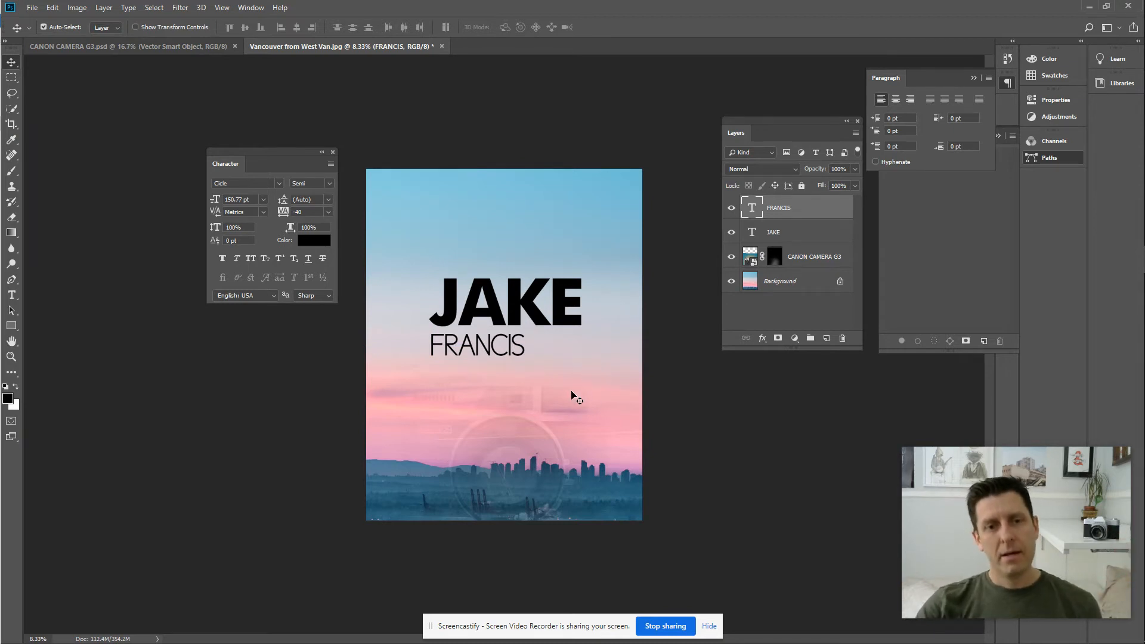
pyautogui.moveTo(492, 338); pyautogui.dragTo(582, 418)
pyautogui.hotkey('ctrl', 't')
pyautogui.press('Return')
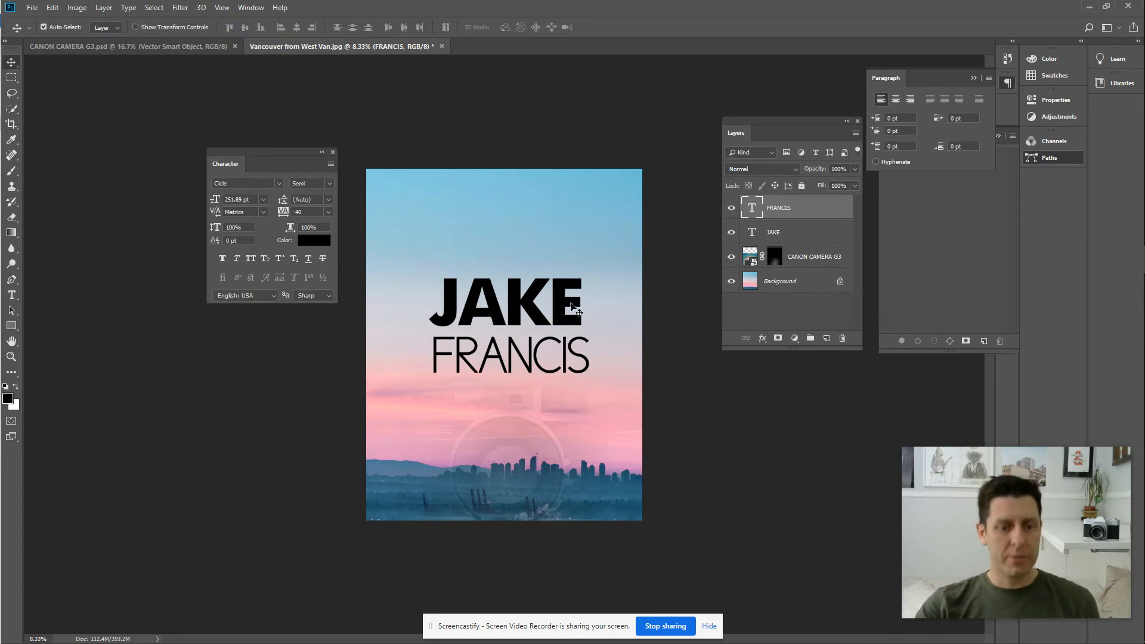
pyautogui.hotkey('ctrl', 'z')
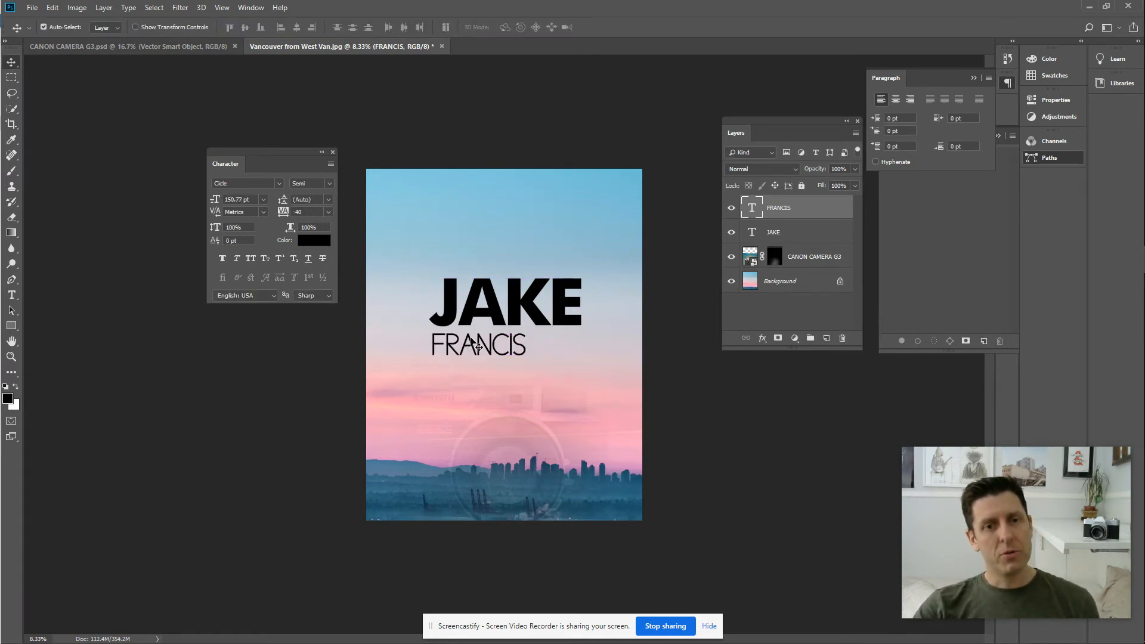
# Select FRANCIS, show the rulers, and add vertical guides at JAKE's left and right edges.
pyautogui.press('t')
pyautogui.moveTo(433, 341); pyautogui.dragTo(537, 364)
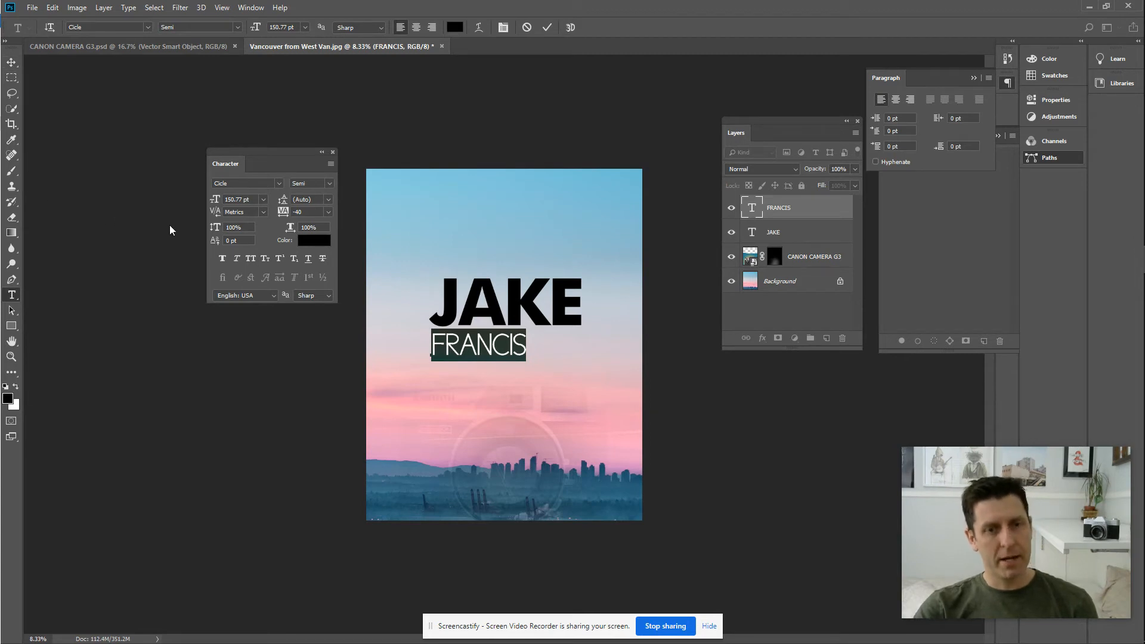
pyautogui.hotkey('ctrl', 'r')
pyautogui.moveTo(34, 168); pyautogui.dragTo(433, 271)
pyautogui.moveTo(32, 163); pyautogui.dragTo(586, 256)
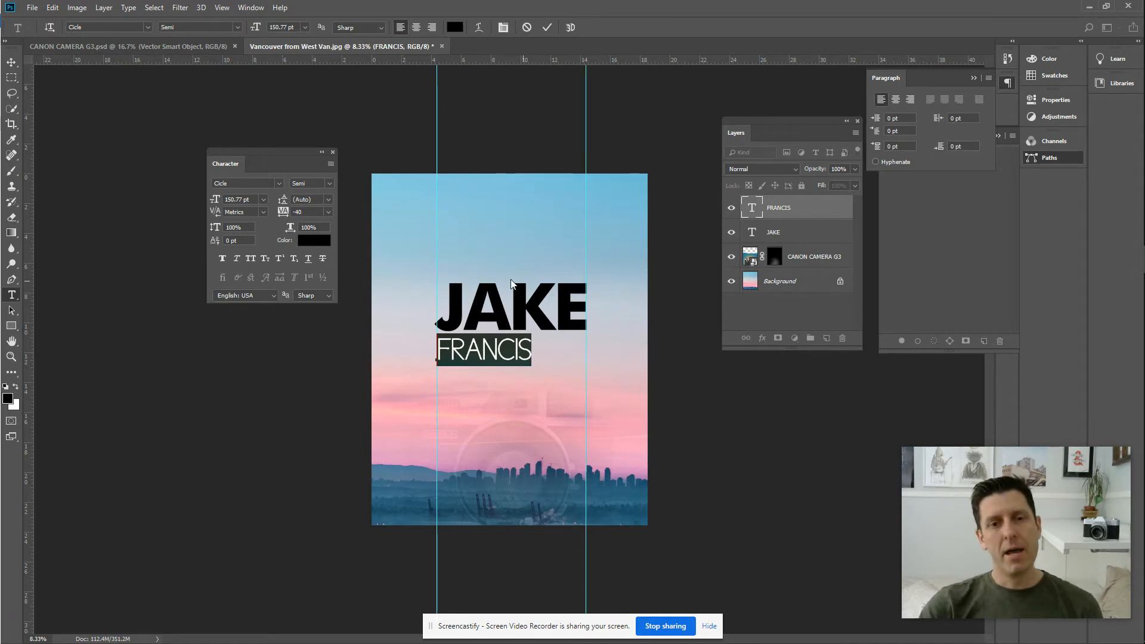
# Widen FRANCIS's tracking to 240 so it spans JAKE's width.
pyautogui.click(202, 352)
pyautogui.moveTo(531, 354); pyautogui.dragTo(435, 340)
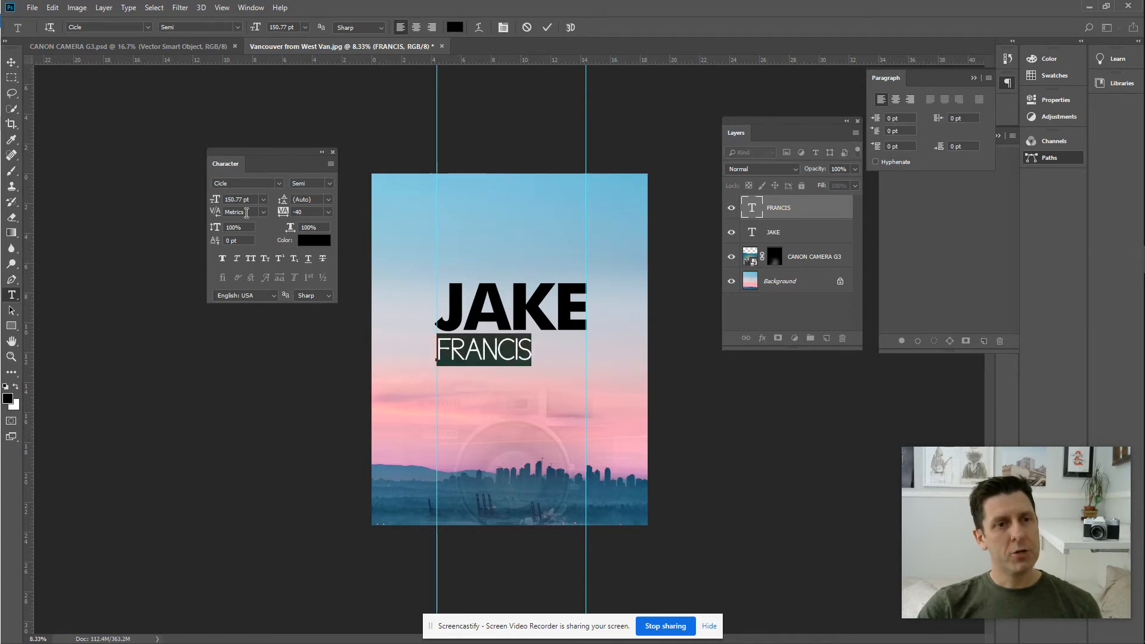
pyautogui.click(334, 153)
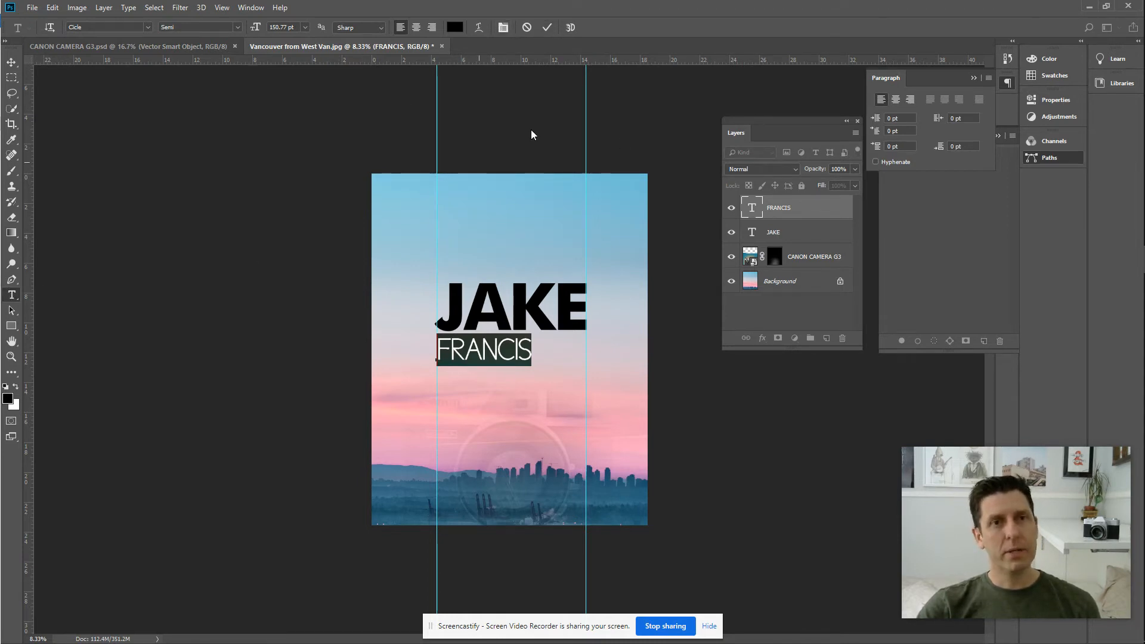
pyautogui.click(502, 28)
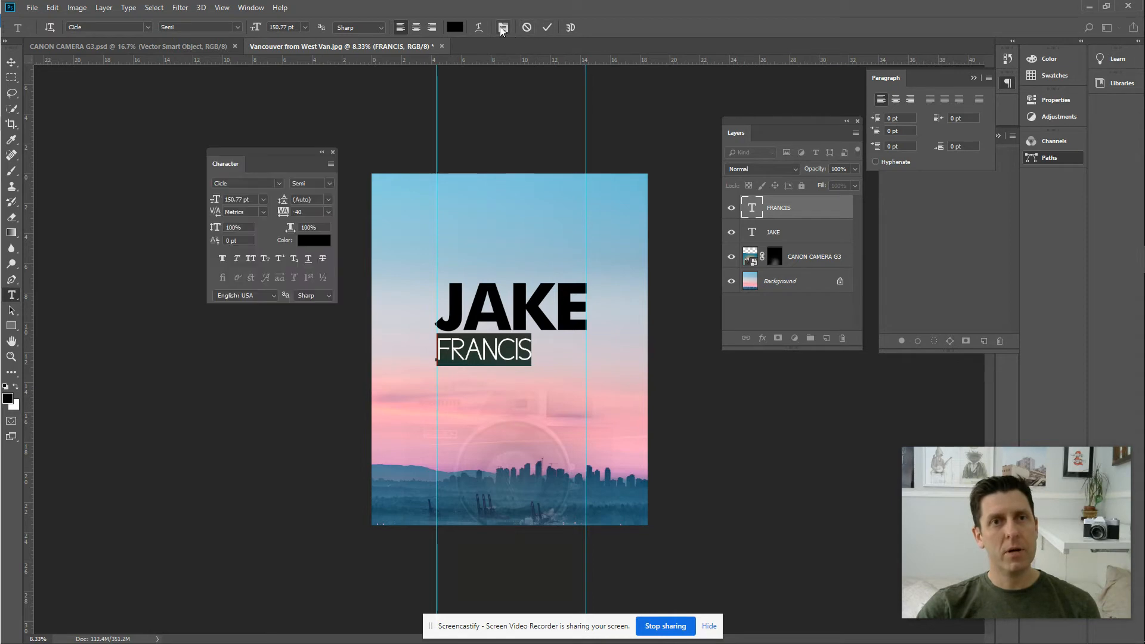
pyautogui.click(291, 213)
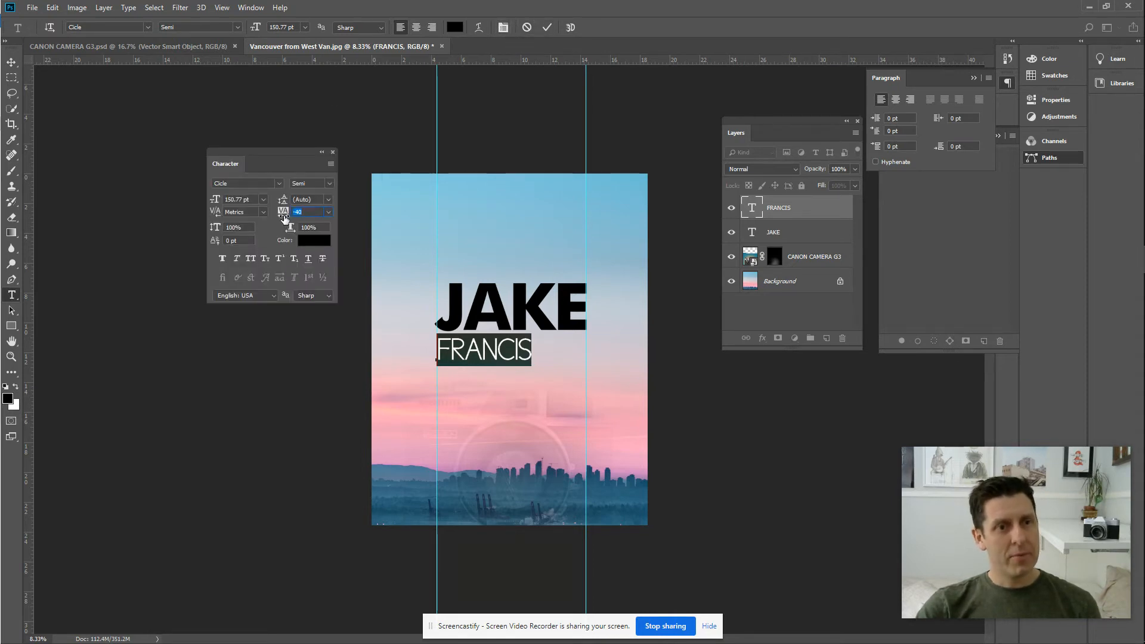
pyautogui.moveTo(284, 219); pyautogui.dragTo(292, 222)
pyautogui.click(238, 363)
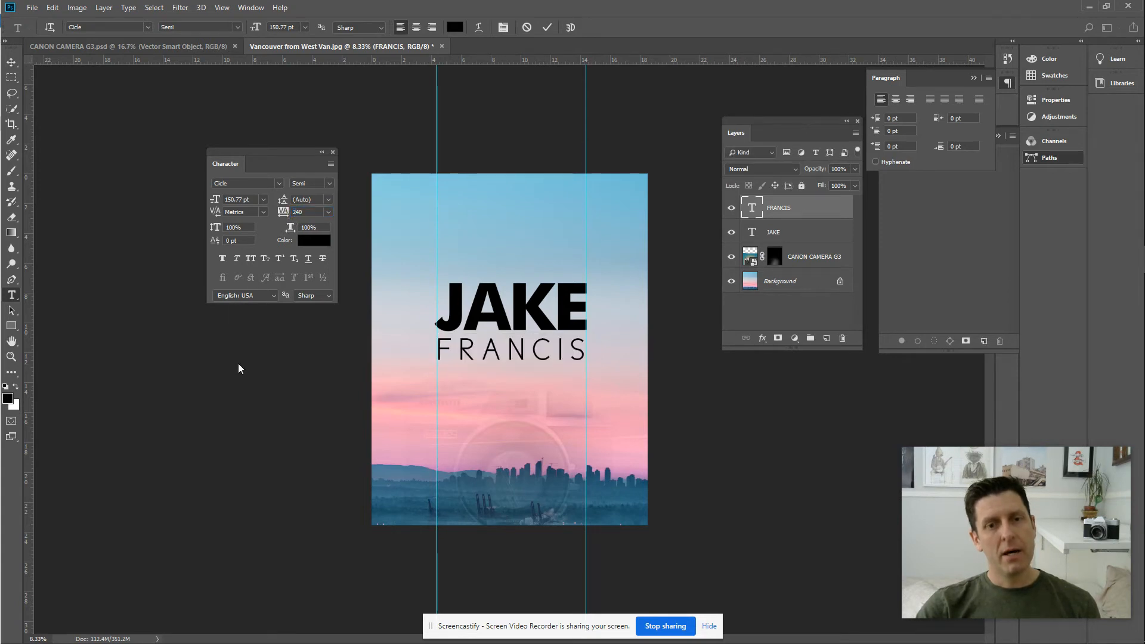
pyautogui.click(184, 142)
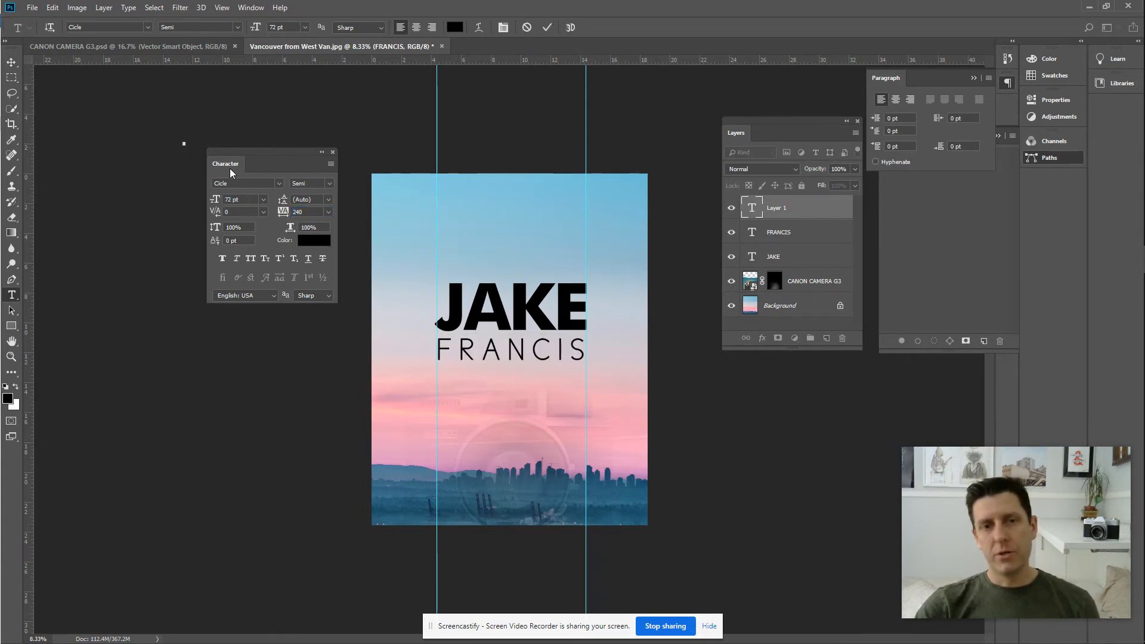
# Close the Character panel and delete the empty Layer 1 text layer.
pyautogui.click(334, 152)
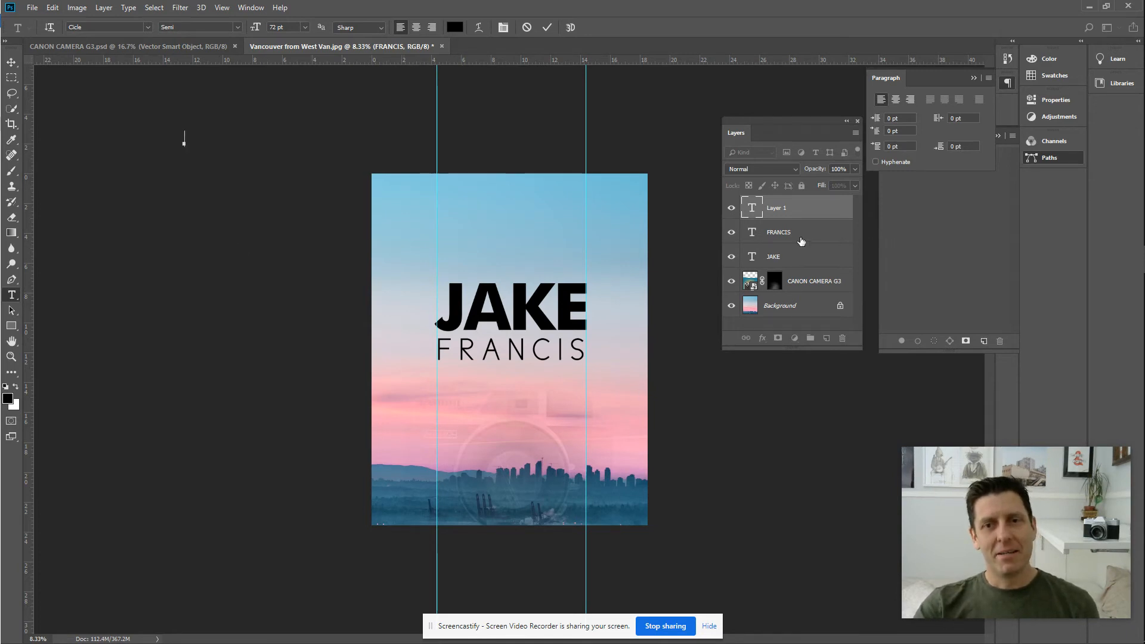
pyautogui.click(10, 61)
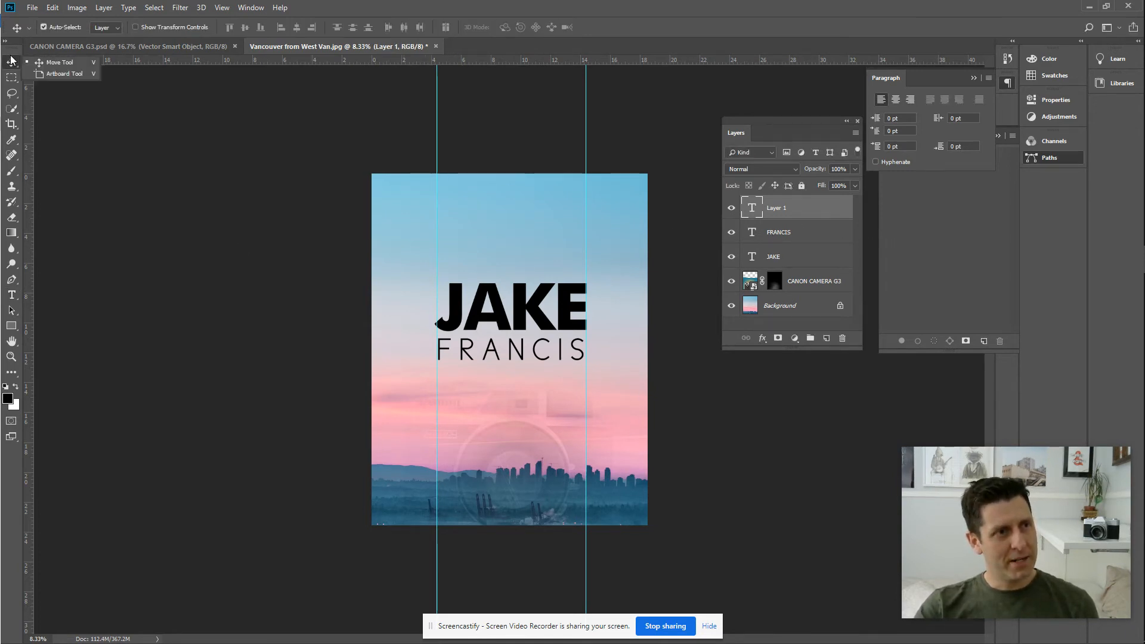
pyautogui.click(820, 213)
pyautogui.press('Delete')
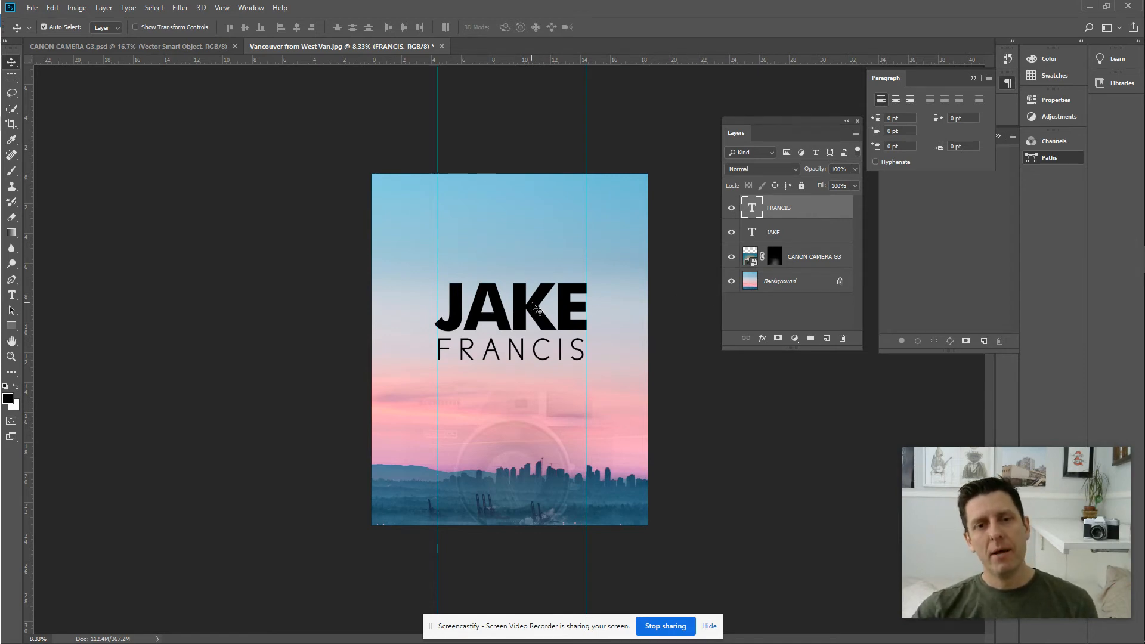
pyautogui.keyDown('shift'); pyautogui.click(792, 232); pyautogui.keyUp('shift')
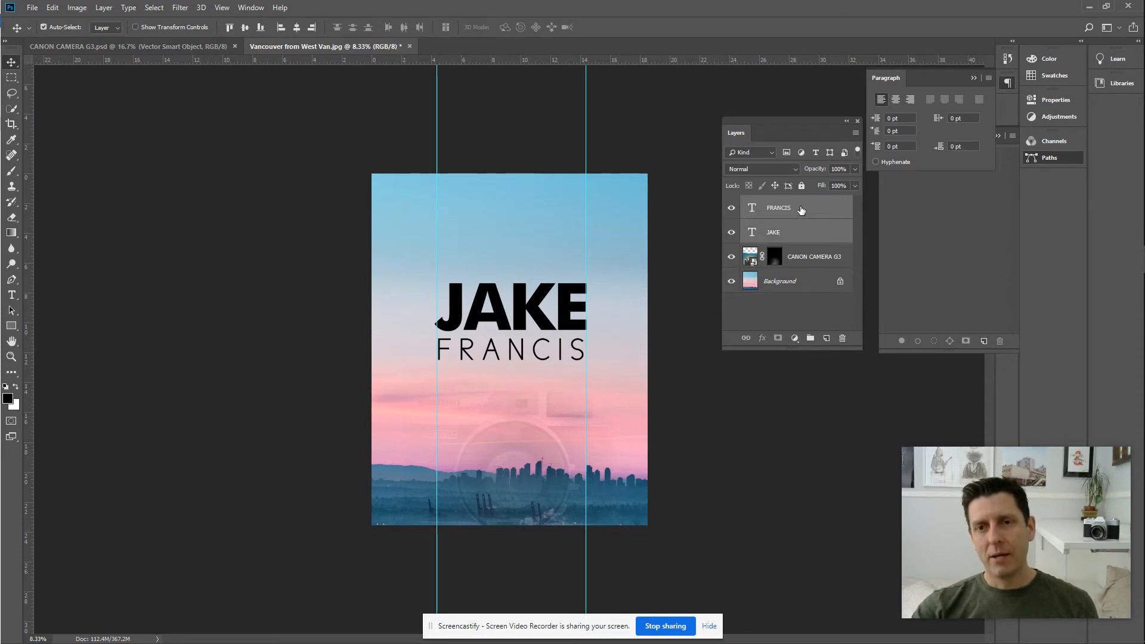
pyautogui.moveTo(490, 321); pyautogui.dragTo(496, 385)
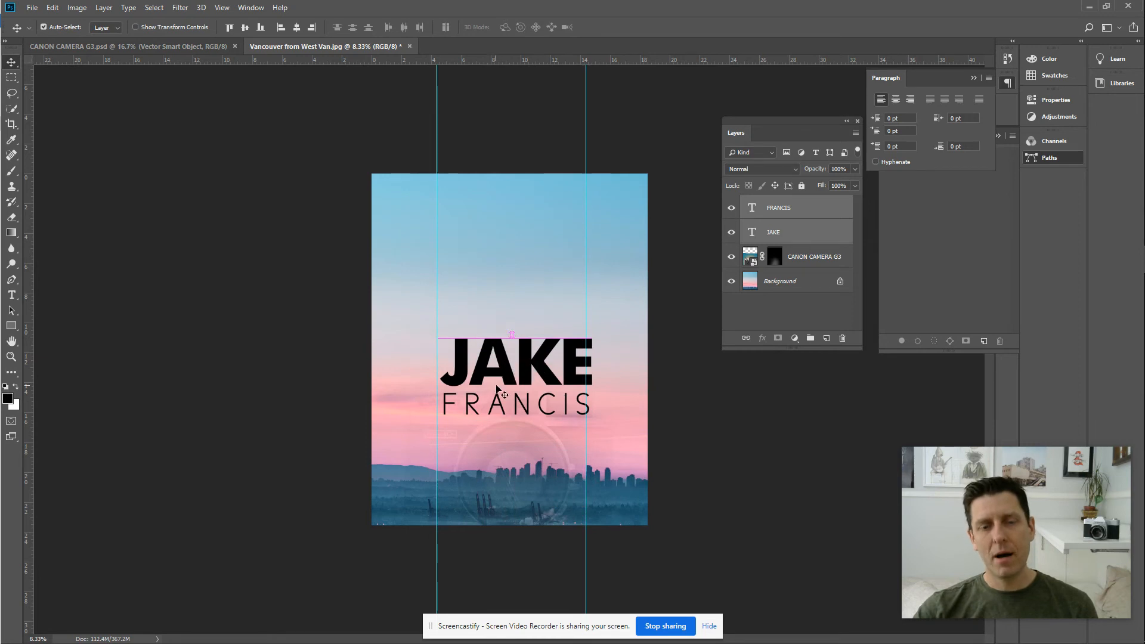
pyautogui.click(710, 298)
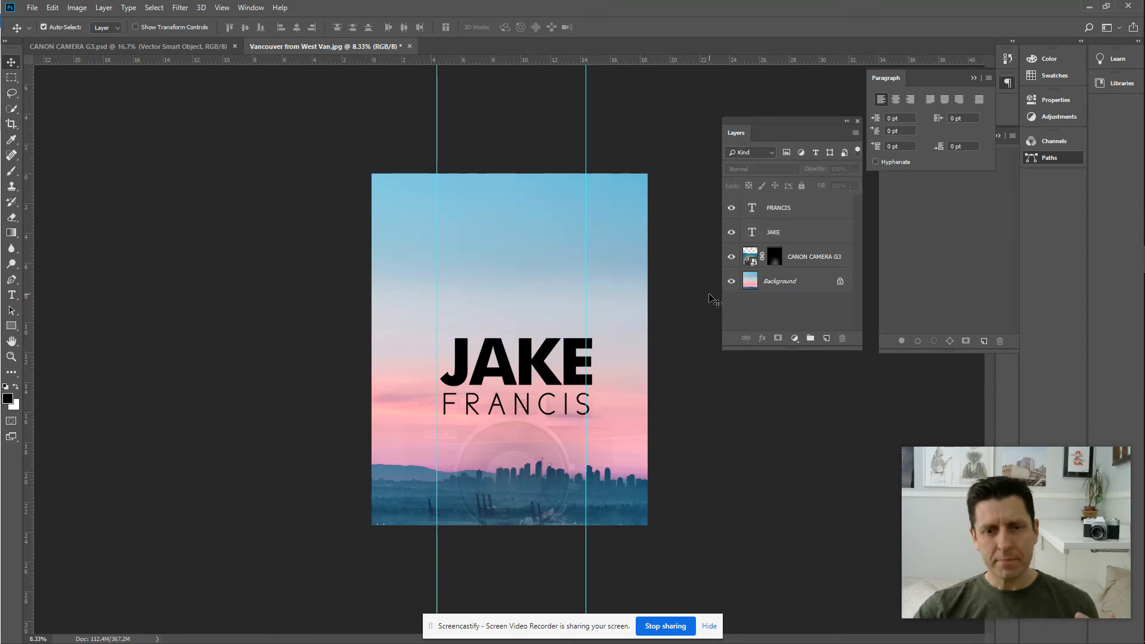
pyautogui.click(493, 372)
pyautogui.moveTo(493, 370); pyautogui.dragTo(491, 370)
pyautogui.moveTo(493, 411); pyautogui.dragTo(490, 411)
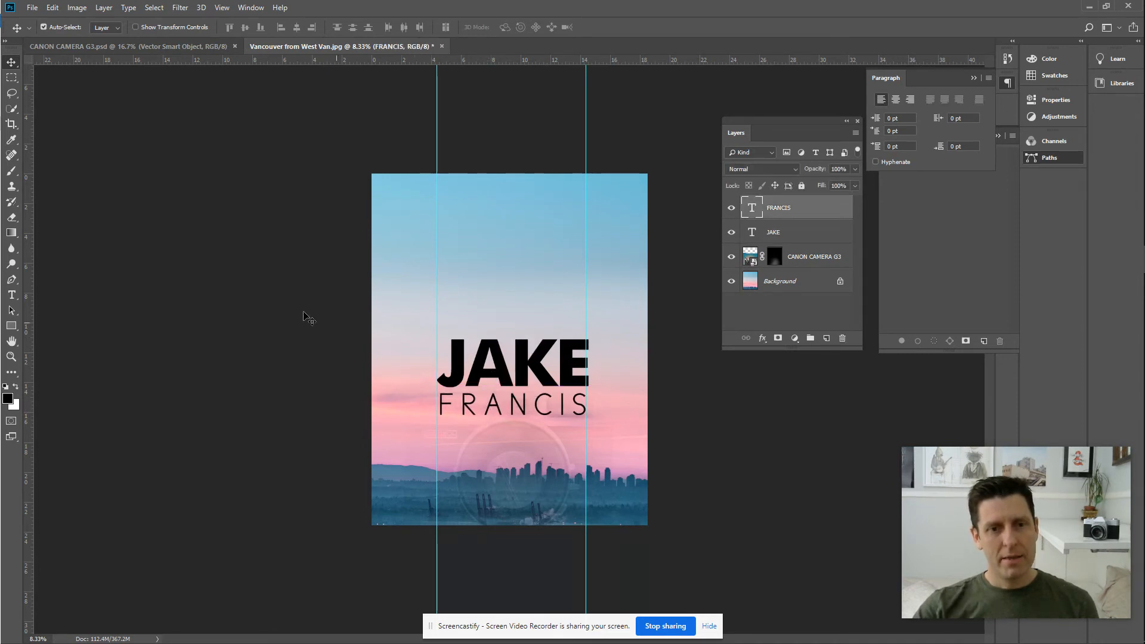
pyautogui.click(270, 294)
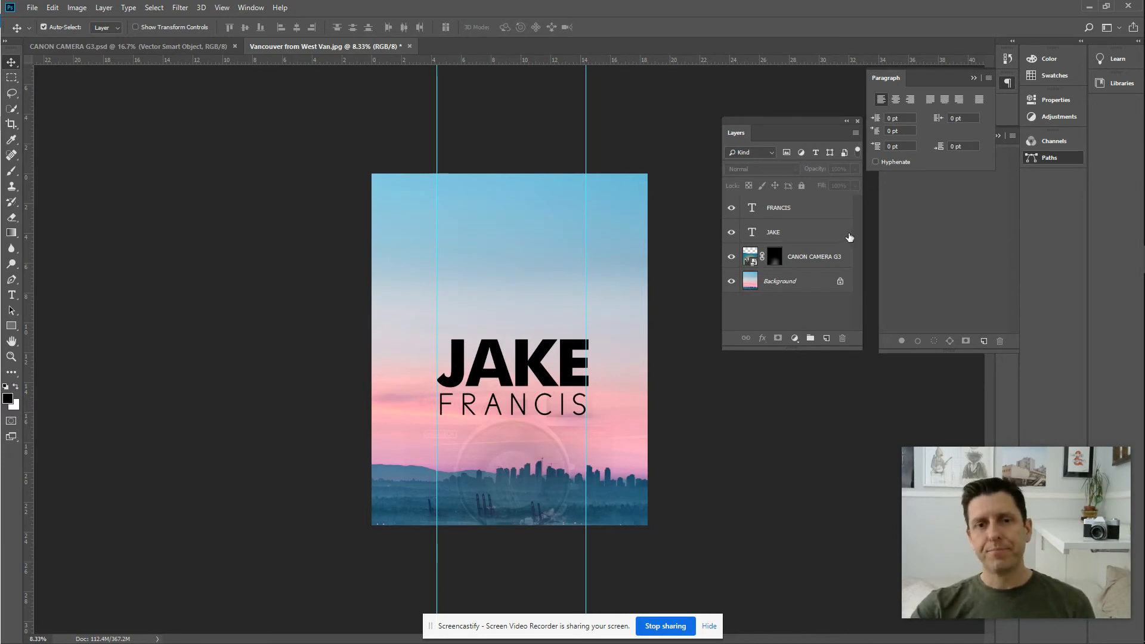
pyautogui.click(826, 211)
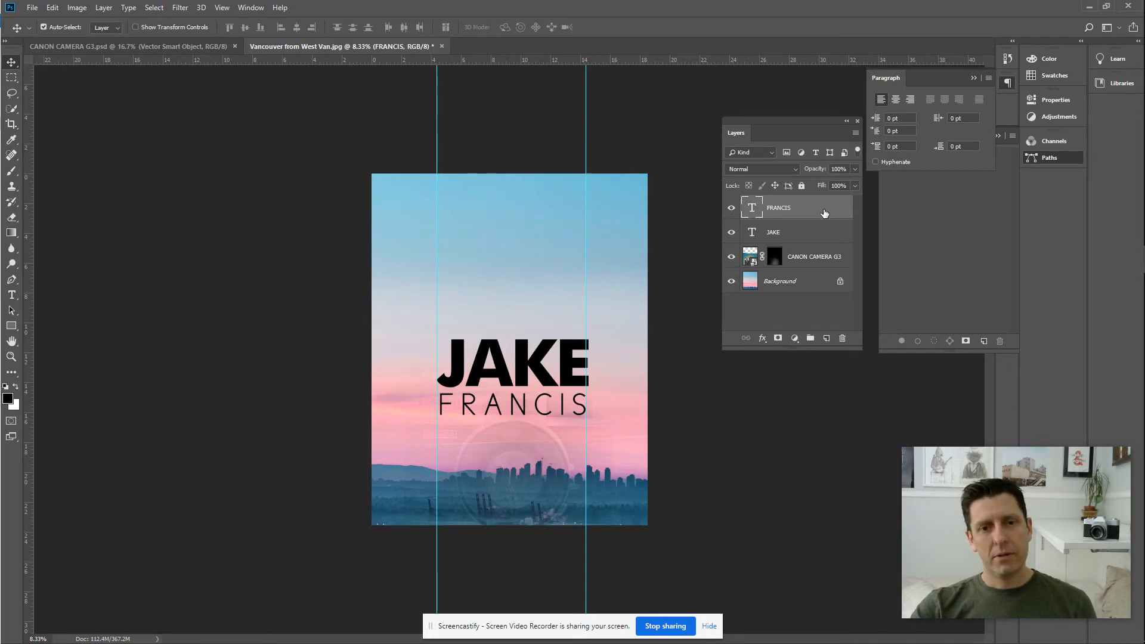
# Rasterize the FRANCIS type layer so it becomes a pixel layer.
pyautogui.rightClick(824, 214)
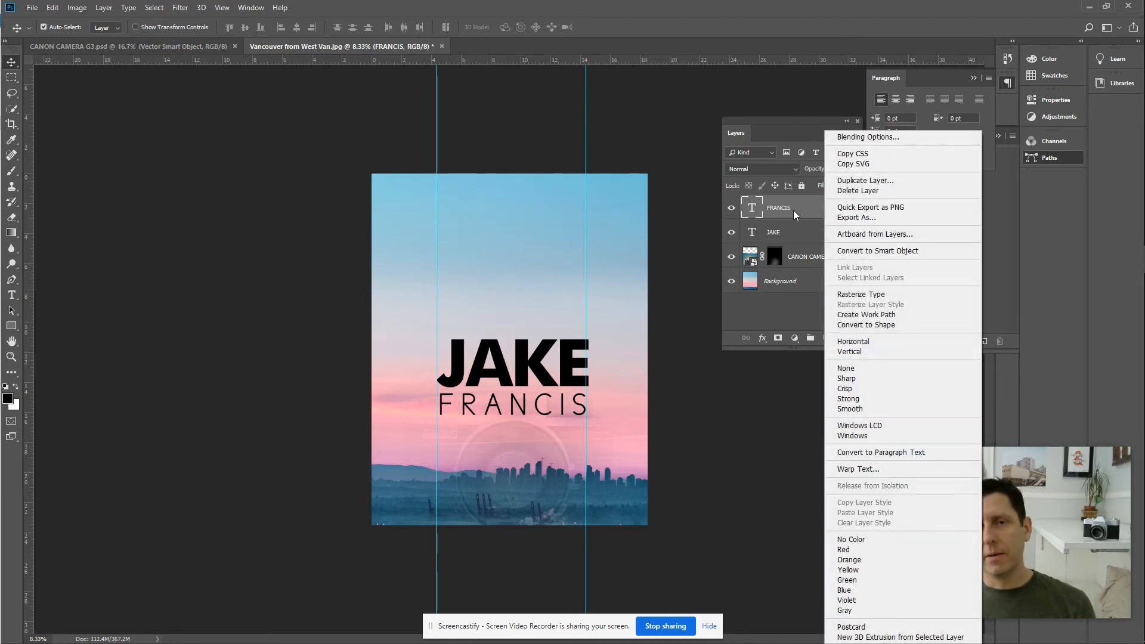
pyautogui.click(859, 294)
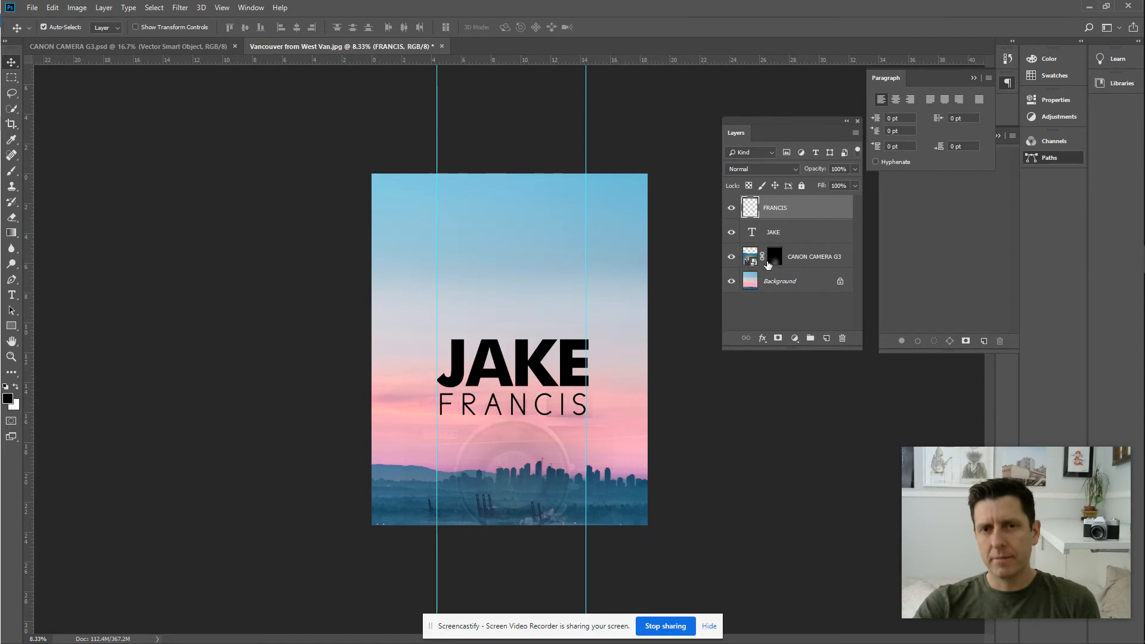
# Add a Color Overlay effect to the FRANCIS layer and bring up its colour picker.
pyautogui.doubleClick(808, 208)
pyautogui.moveTo(696, 111); pyautogui.dragTo(1039, 96)
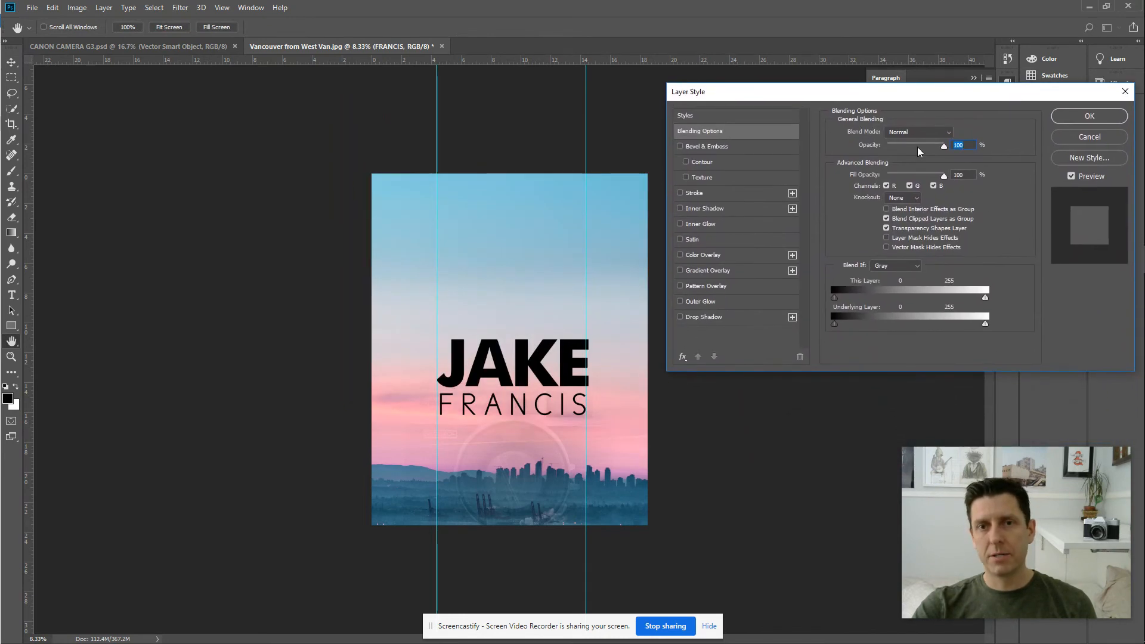
pyautogui.click(722, 258)
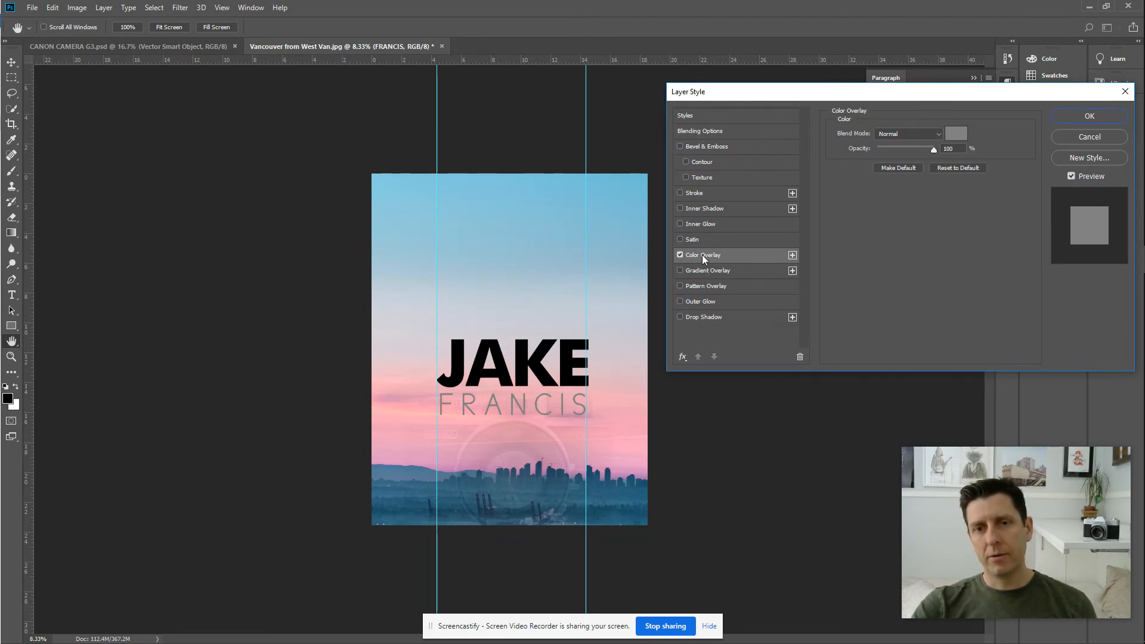
pyautogui.click(958, 135)
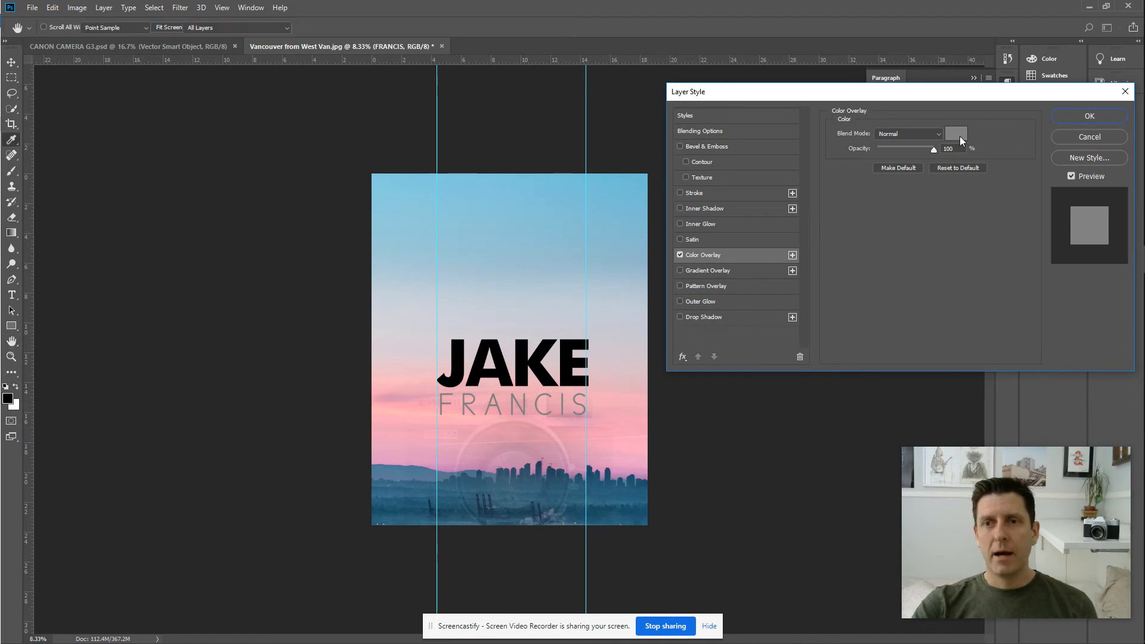
pyautogui.moveTo(545, 127); pyautogui.dragTo(801, 281)
# Sample various light blues and pinks from the sky and sunset as overlay candidates.
pyautogui.click(621, 245)
pyautogui.click(550, 187)
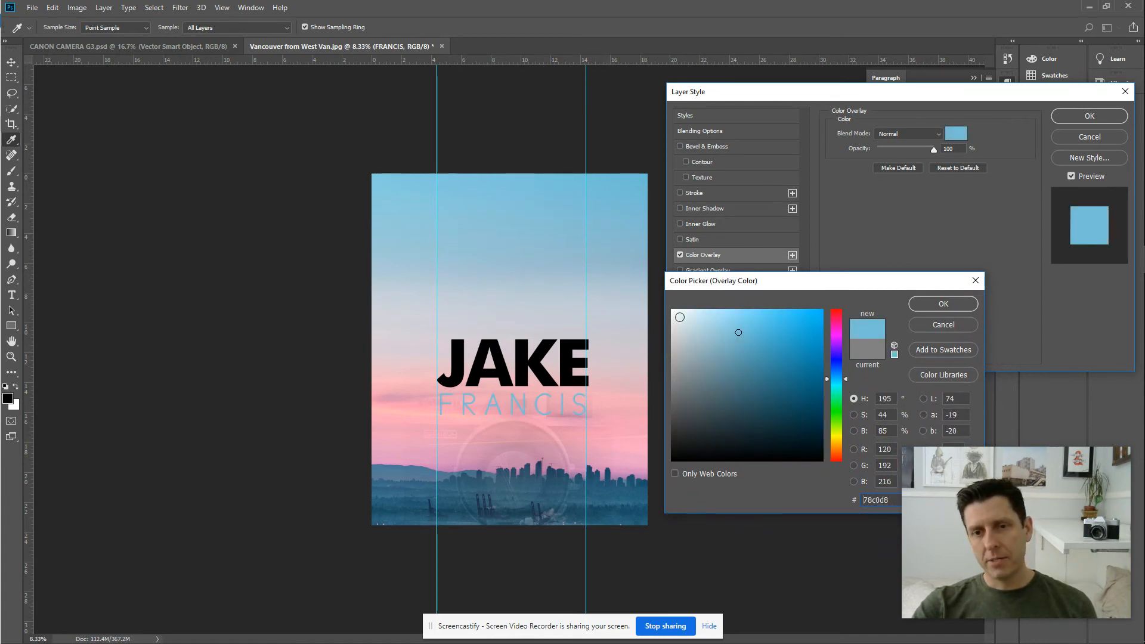
pyautogui.click(422, 432)
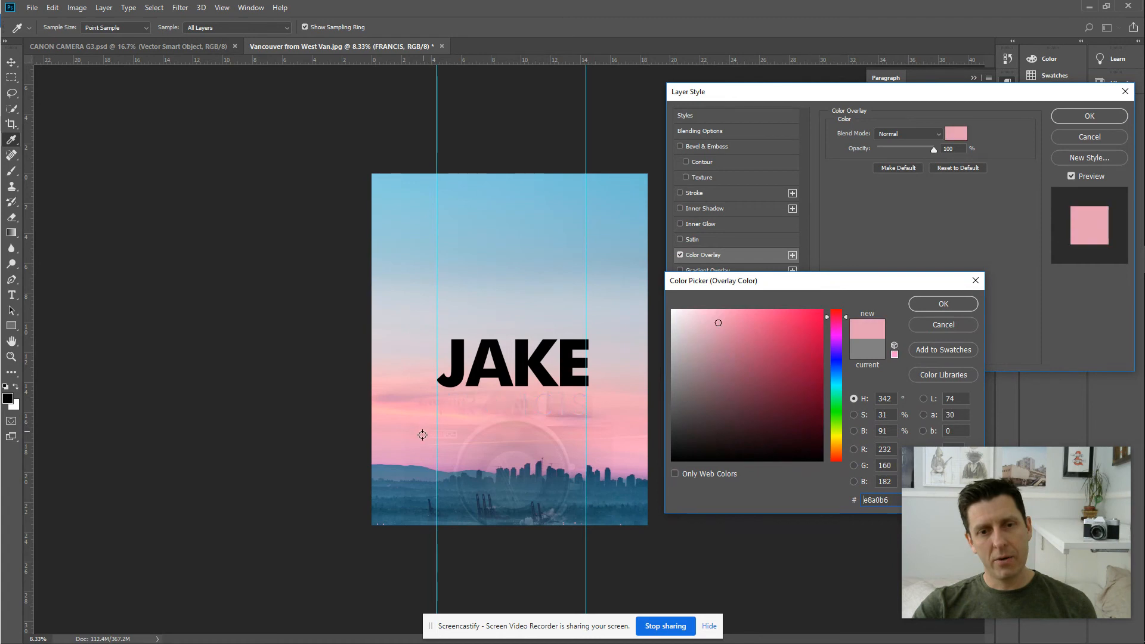
pyautogui.click(402, 372)
pyautogui.click(422, 496)
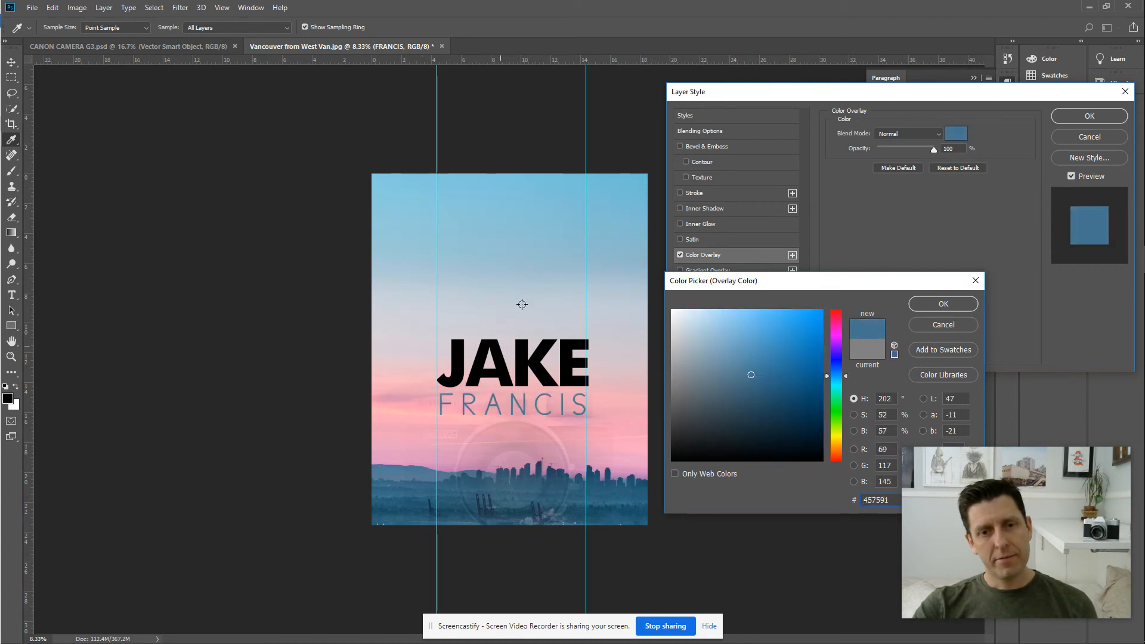
pyautogui.click(628, 192)
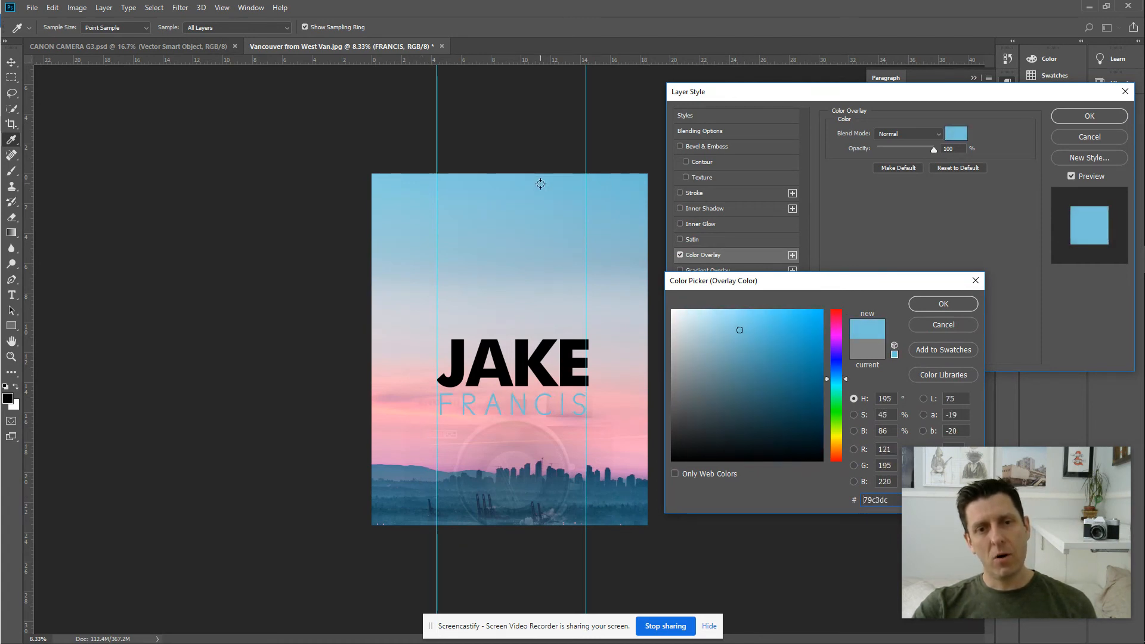
pyautogui.click(603, 486)
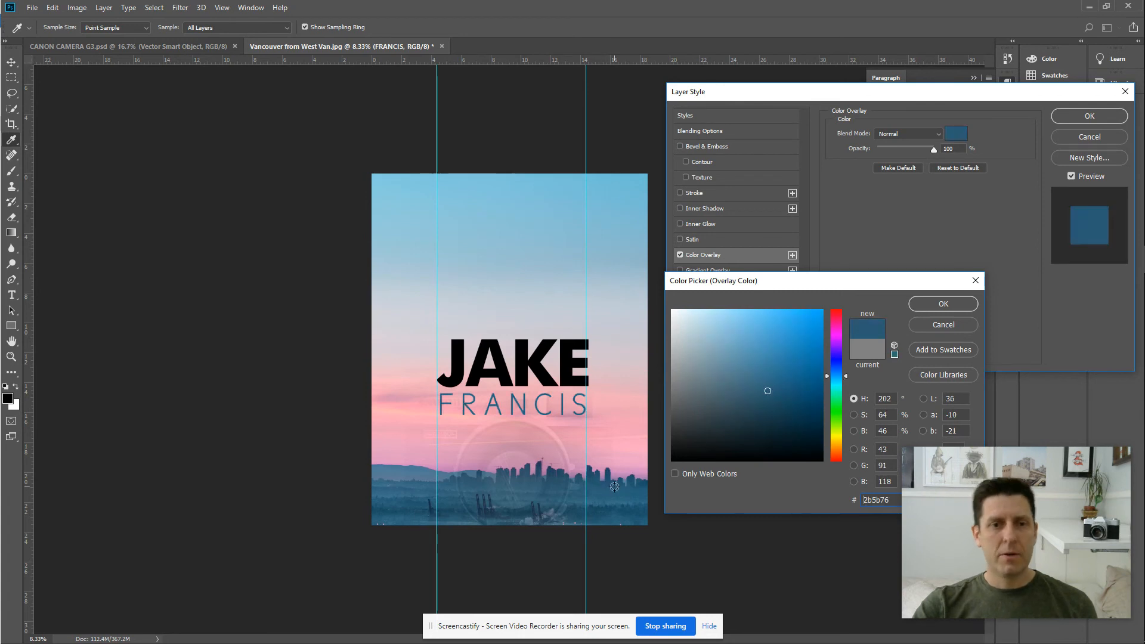
pyautogui.click(524, 220)
pyautogui.click(476, 185)
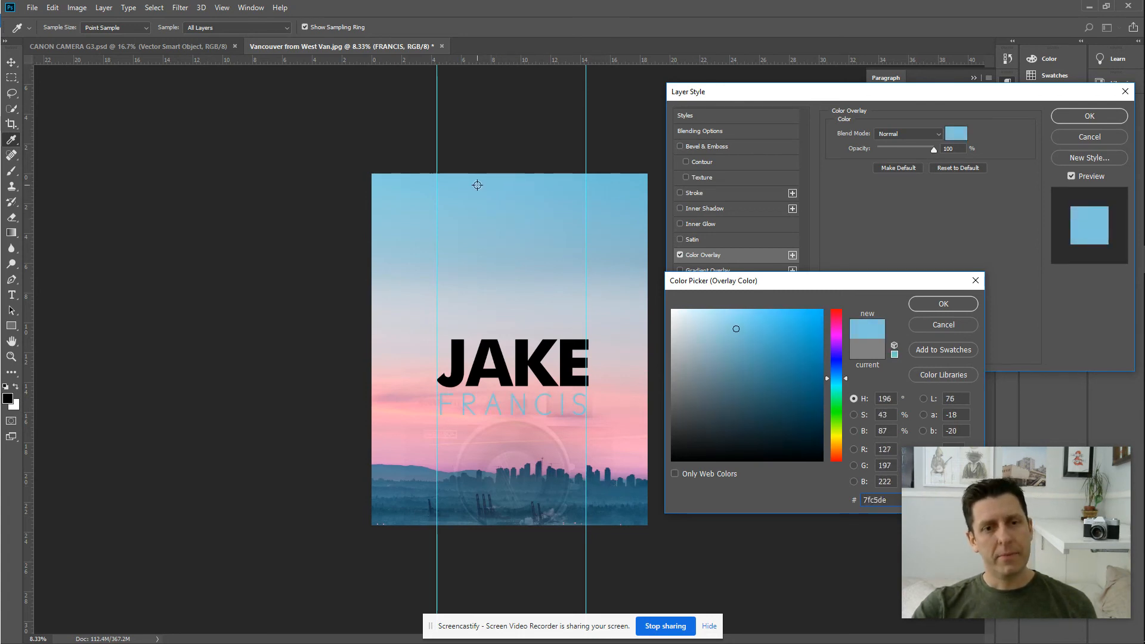
pyautogui.click(410, 193)
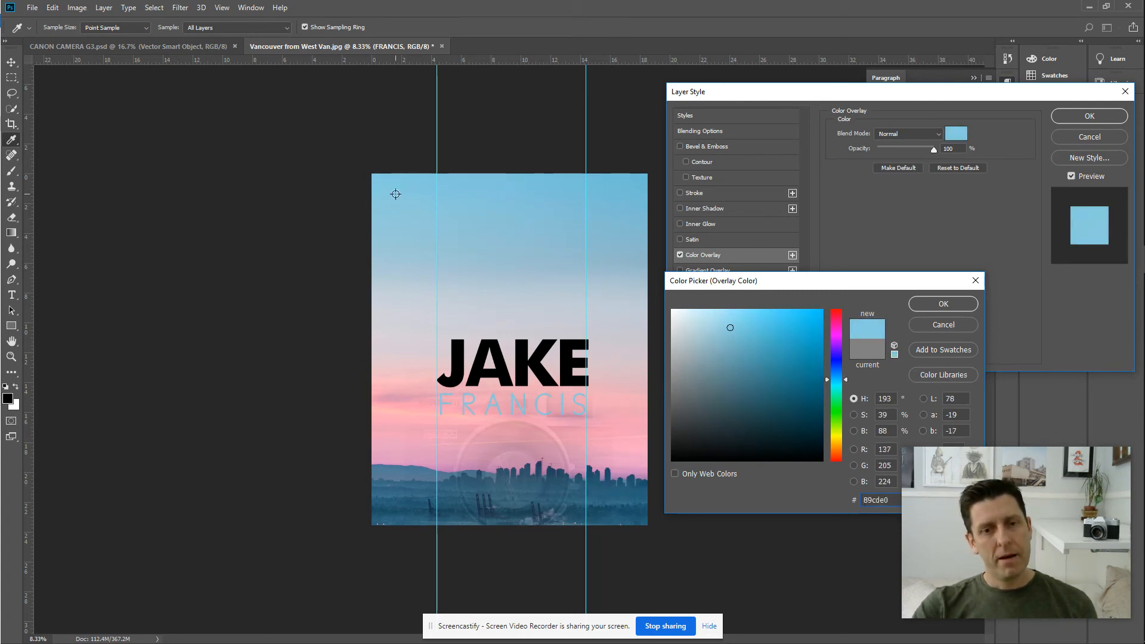
# Settle on dark skyline blue #2a5d79 for the FRANCIS overlay and confirm it.
pyautogui.click(409, 412)
pyautogui.click(415, 415)
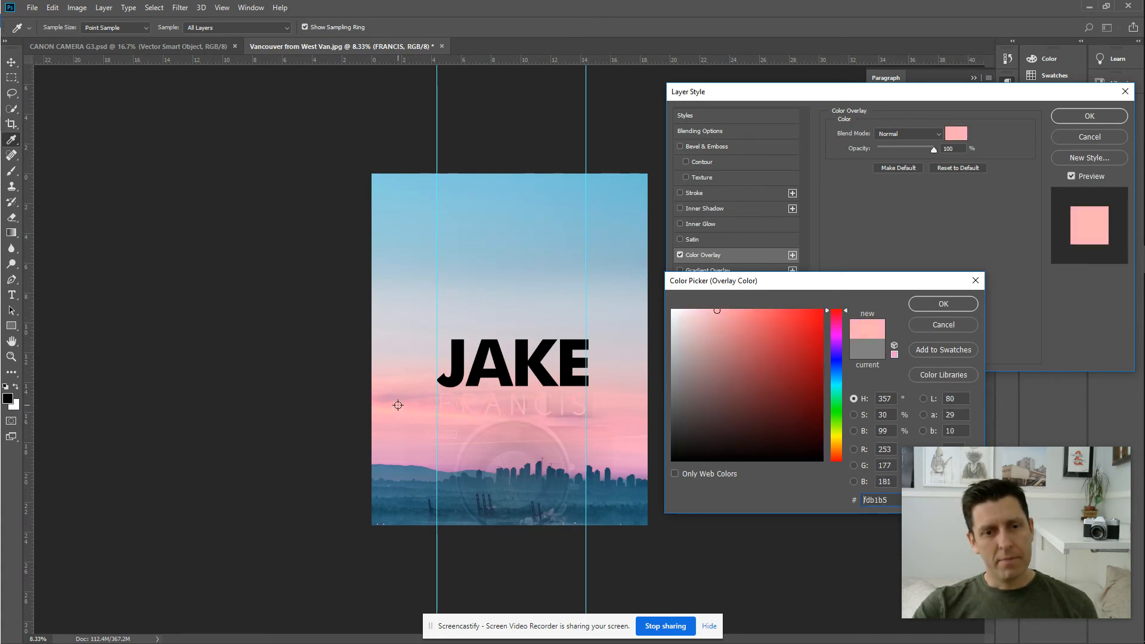
pyautogui.click(385, 318)
pyautogui.click(391, 289)
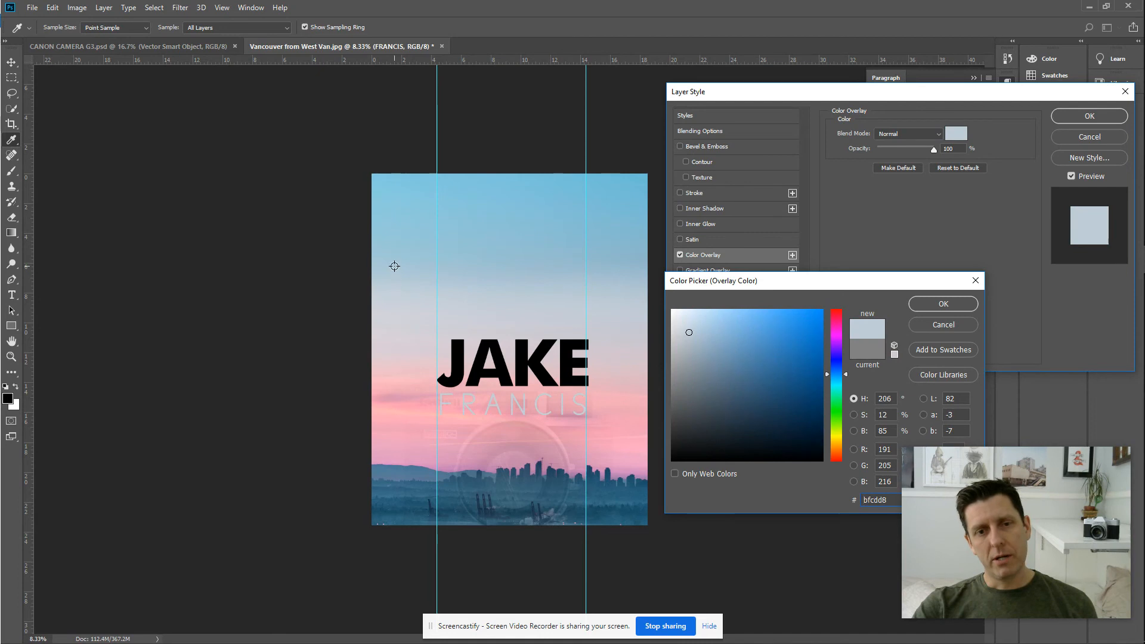
pyautogui.click(409, 227)
pyautogui.click(408, 190)
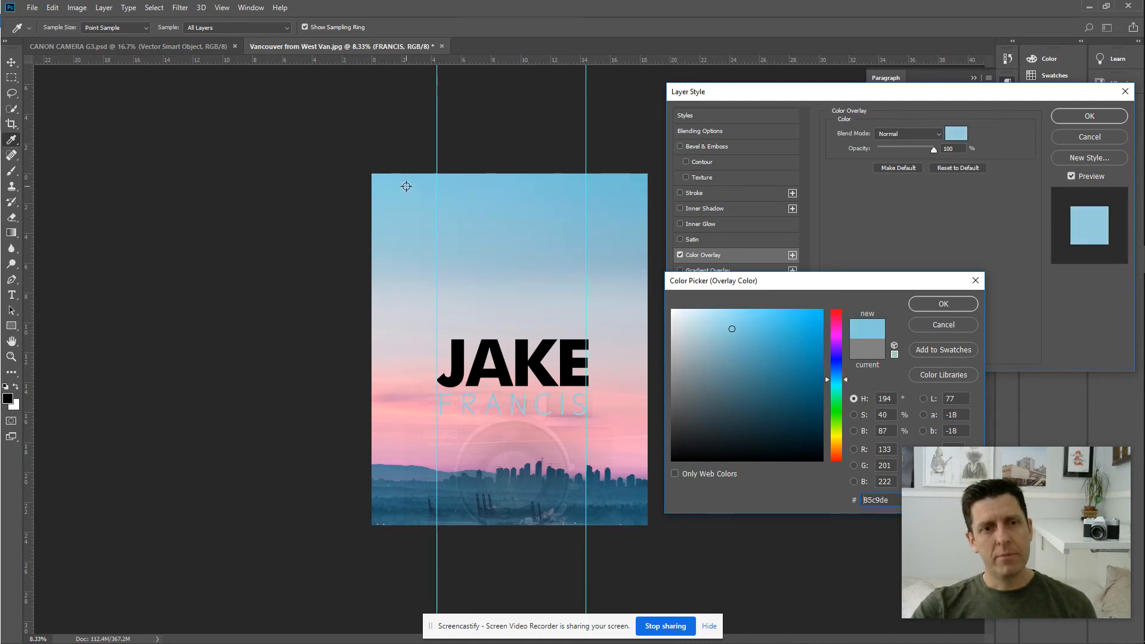
pyautogui.click(627, 491)
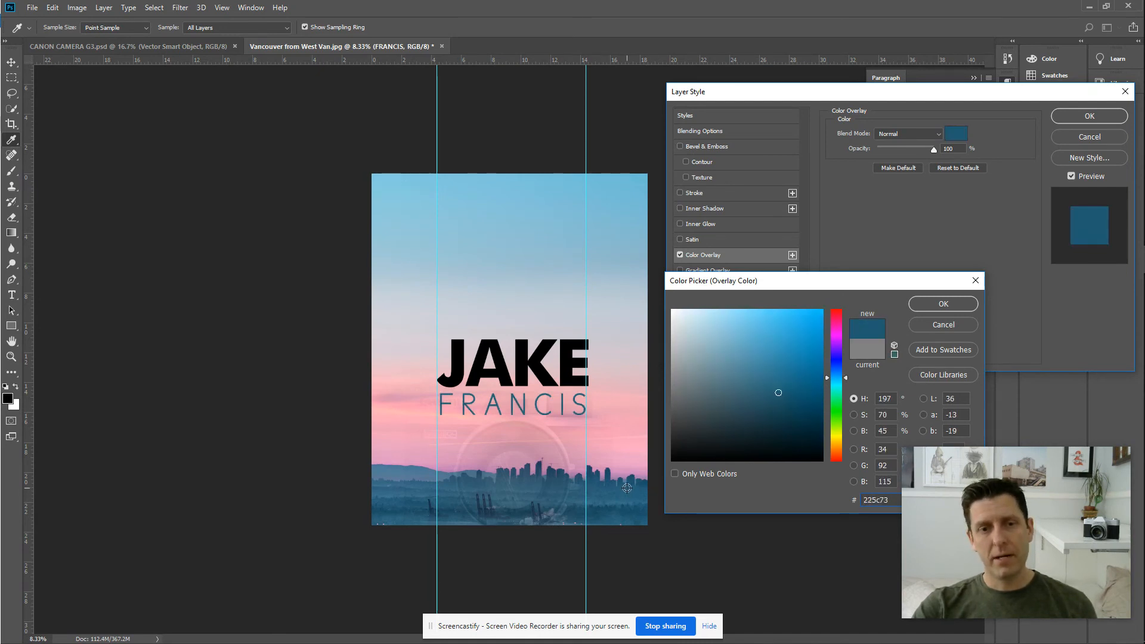
pyautogui.click(632, 482)
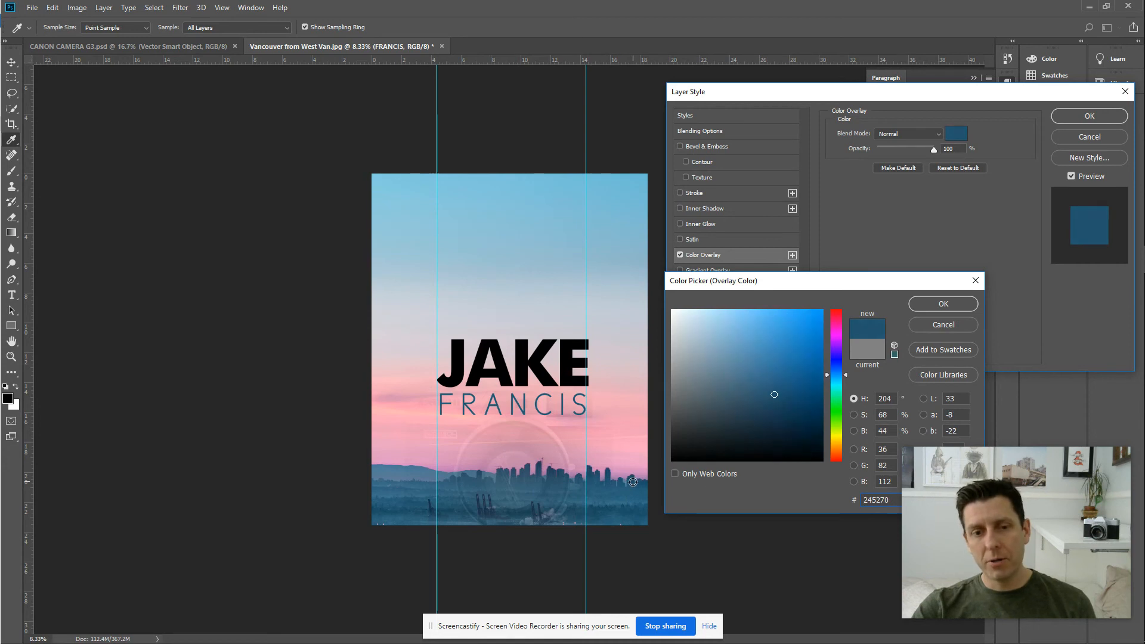
pyautogui.click(601, 482)
pyautogui.click(597, 481)
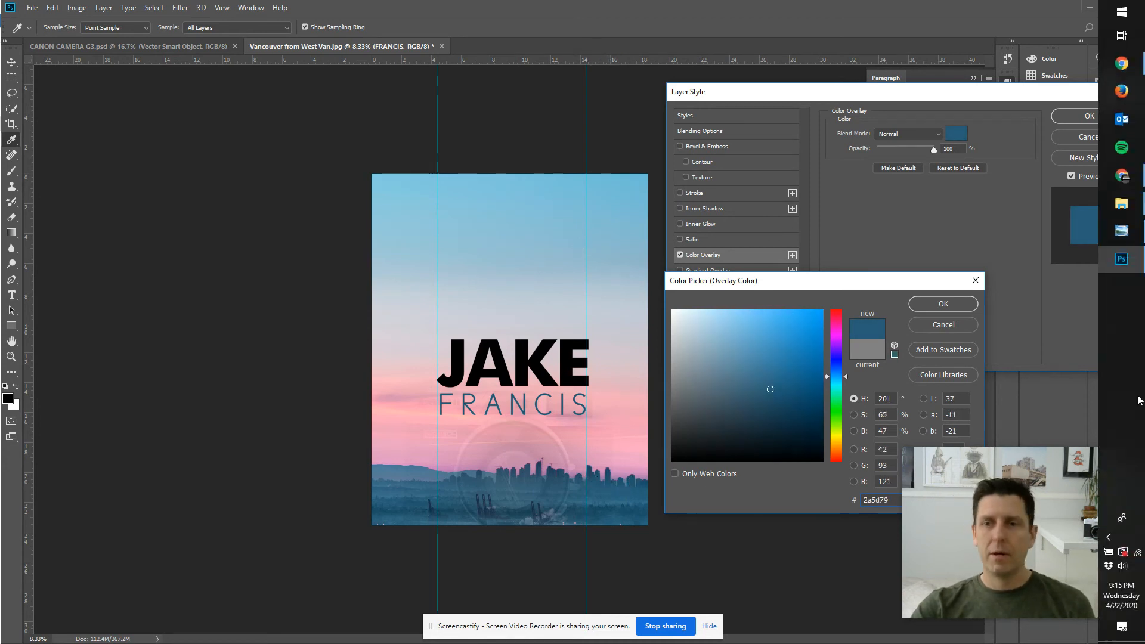
pyautogui.click(959, 304)
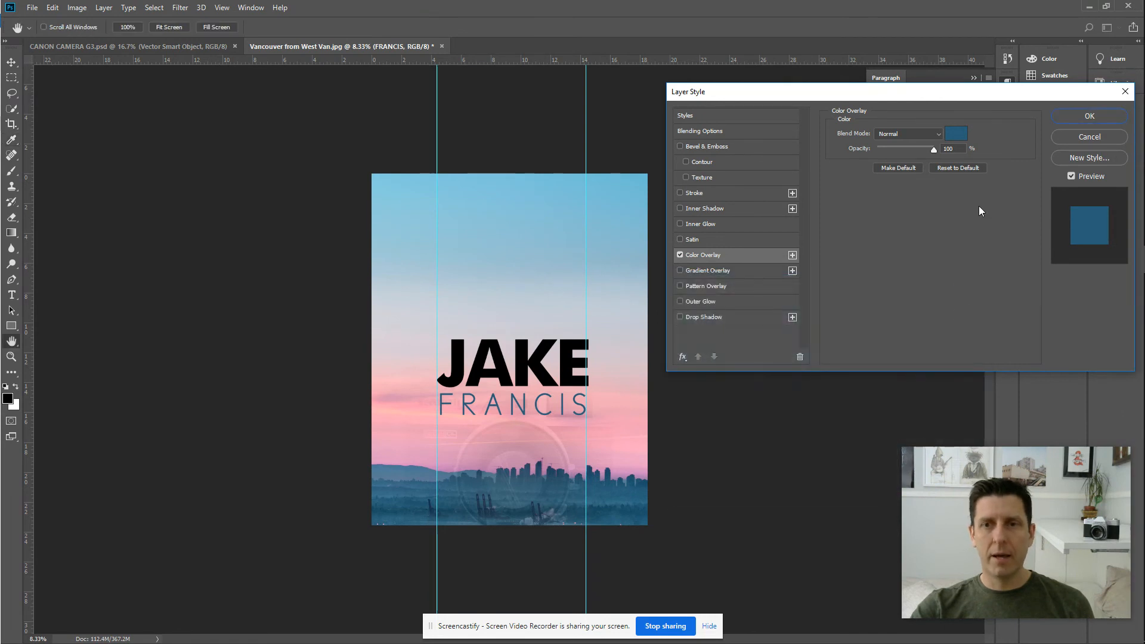
pyautogui.click(1099, 116)
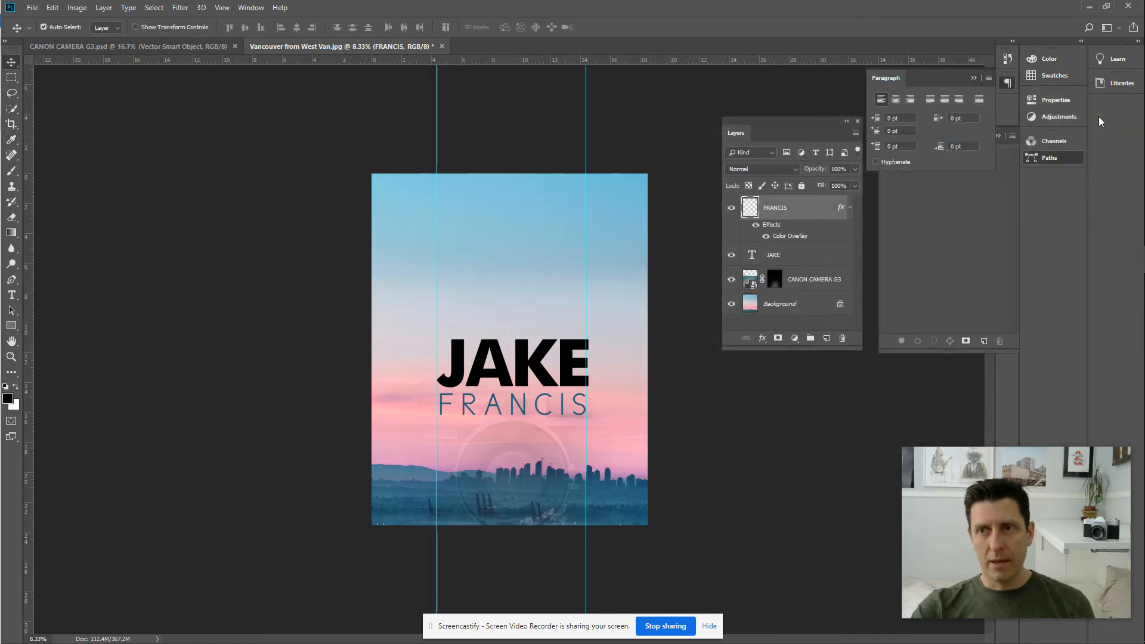
# Rasterize the JAKE type layer into pixels.
pyautogui.click(798, 256)
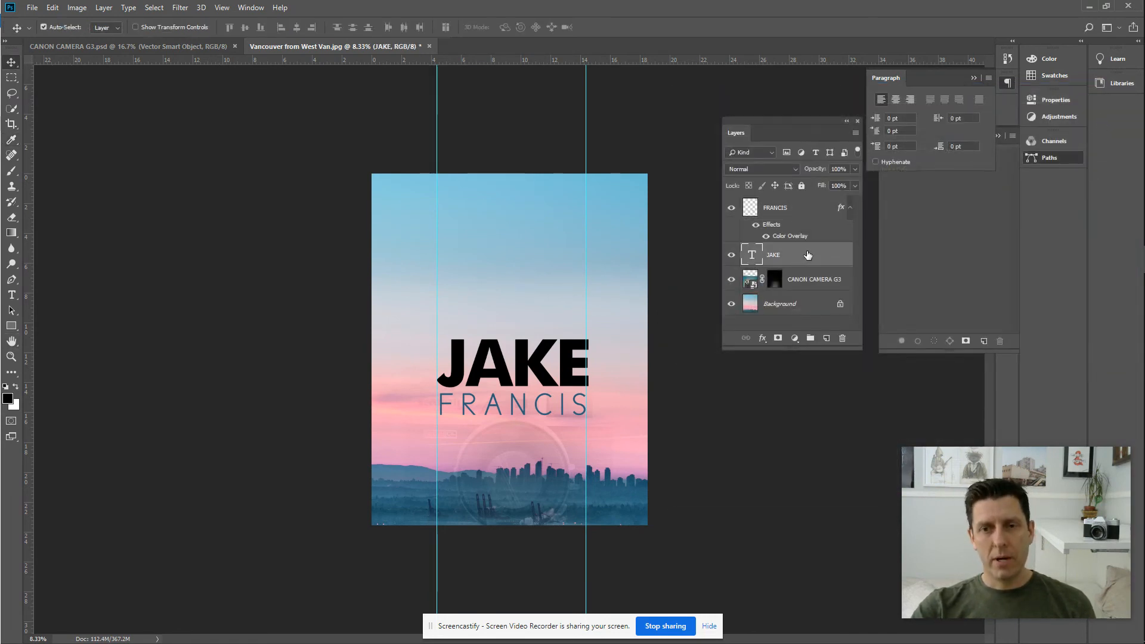
pyautogui.rightClick(791, 263)
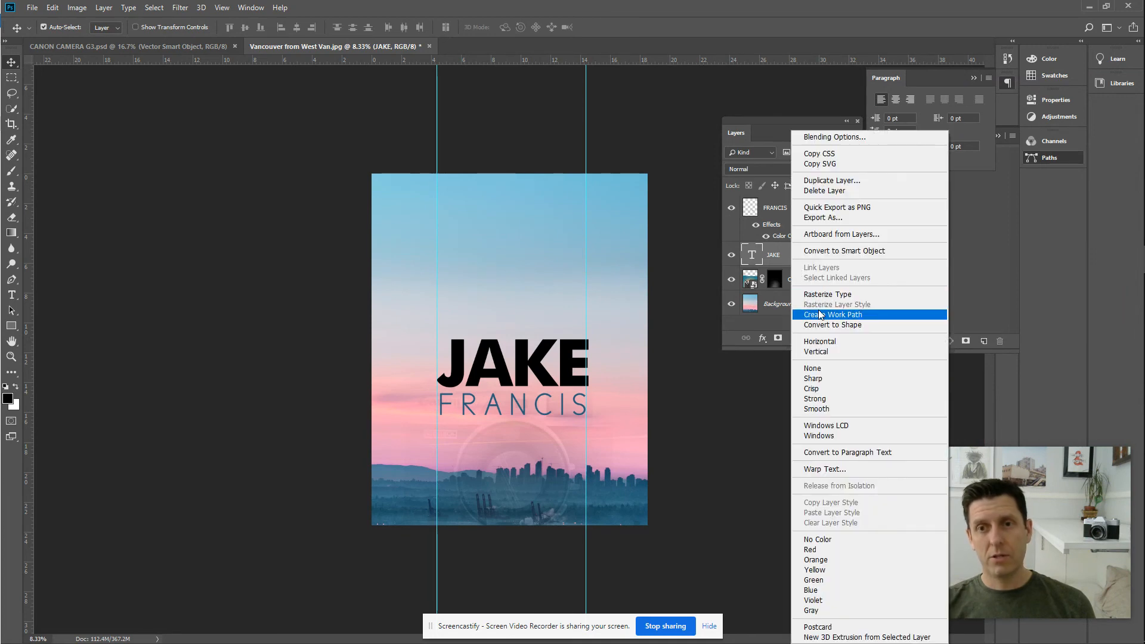
pyautogui.click(831, 296)
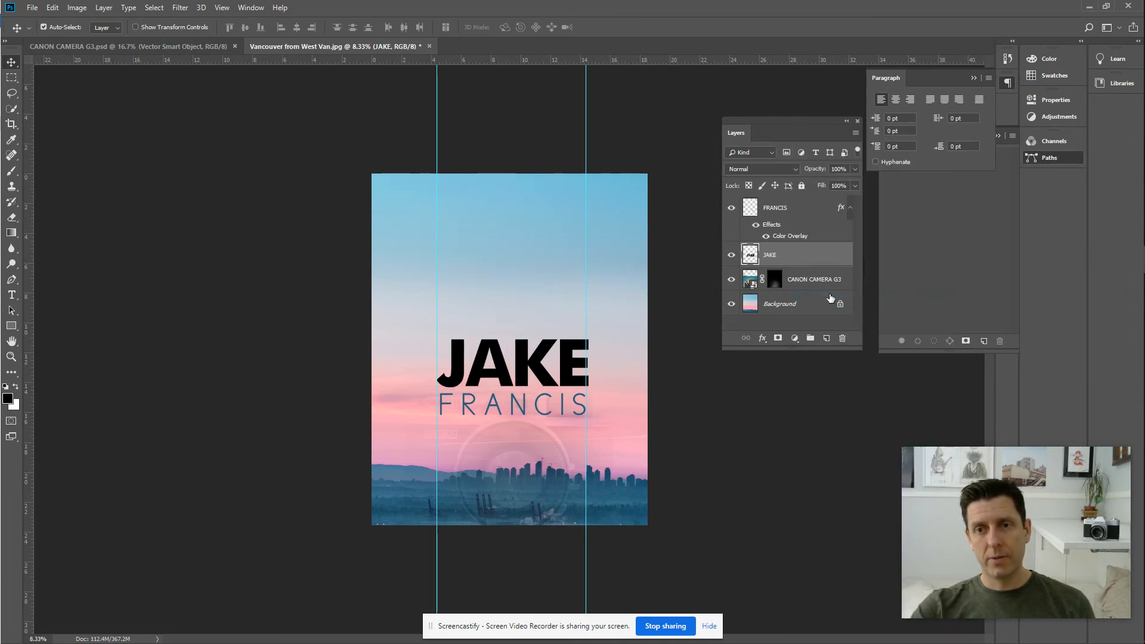
# Add a Color Overlay effect to JAKE and bring up its colour picker.
pyautogui.doubleClick(812, 258)
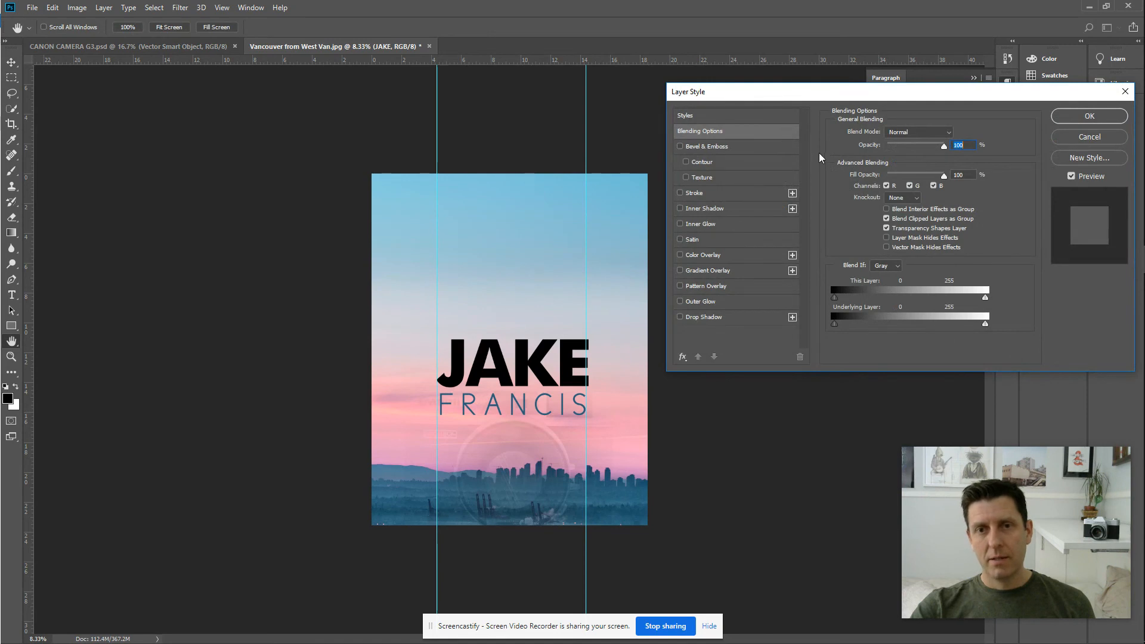
pyautogui.moveTo(848, 90); pyautogui.dragTo(883, 113)
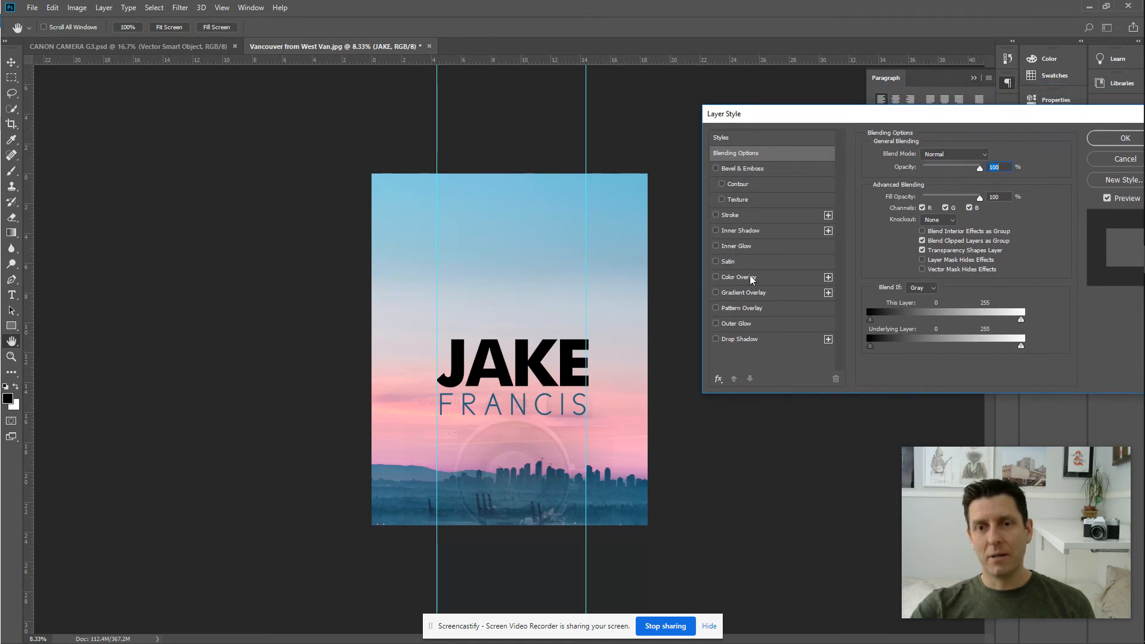
pyautogui.click(740, 277)
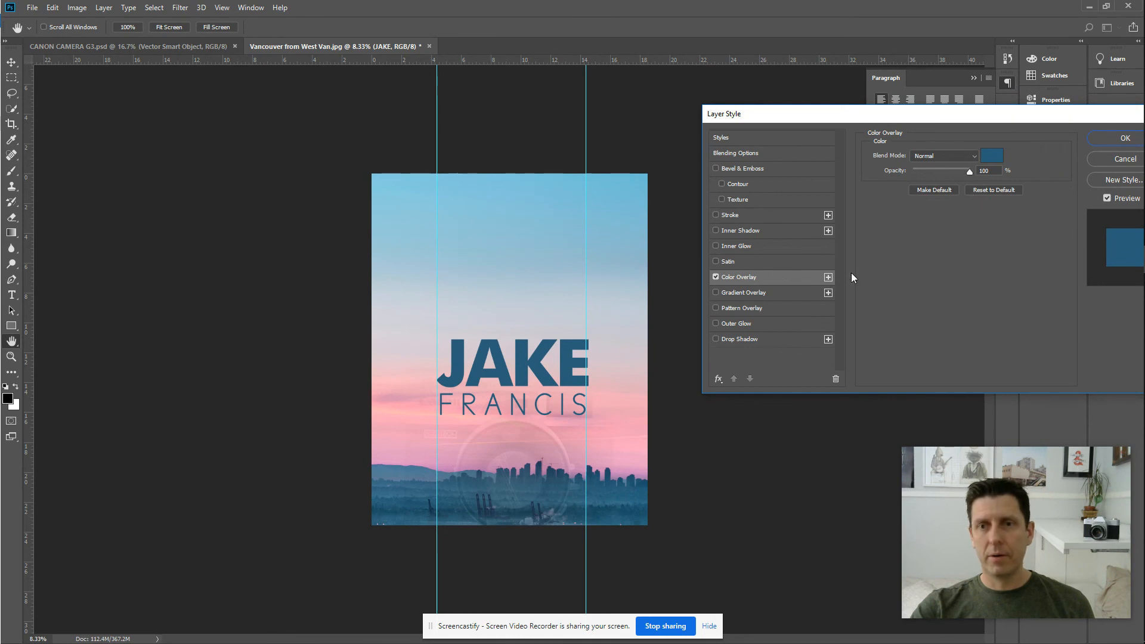
pyautogui.click(993, 156)
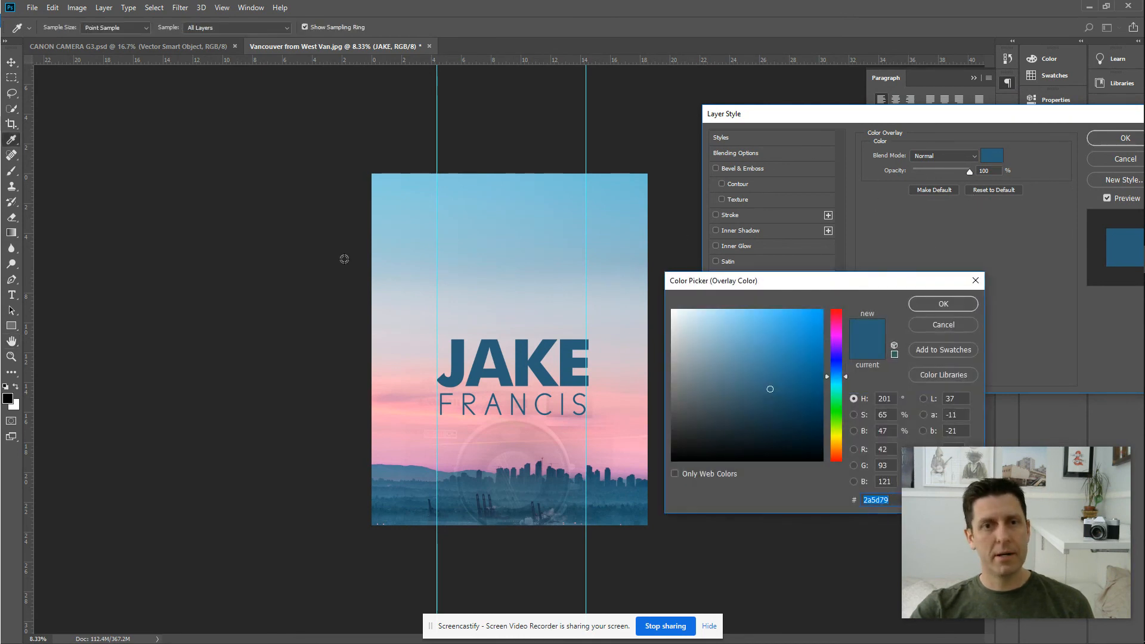
# Sample colours from the photo, settling on mid blue #45738d for JAKE, and apply it.
pyautogui.click(556, 193)
pyautogui.click(460, 284)
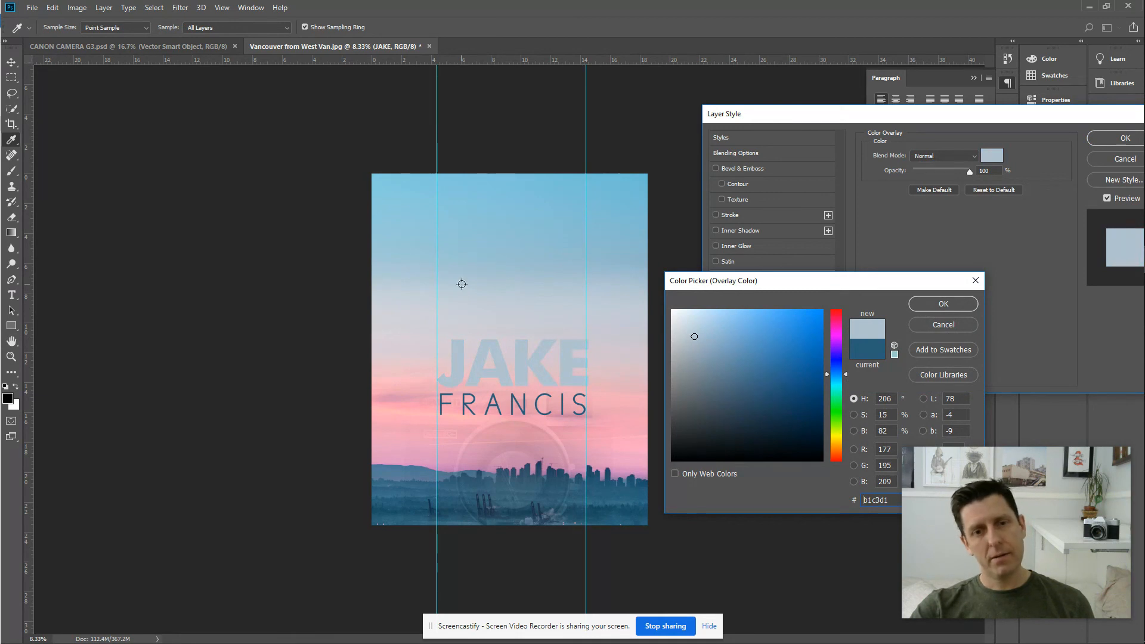
pyautogui.click(457, 306)
pyautogui.click(466, 294)
pyautogui.click(471, 272)
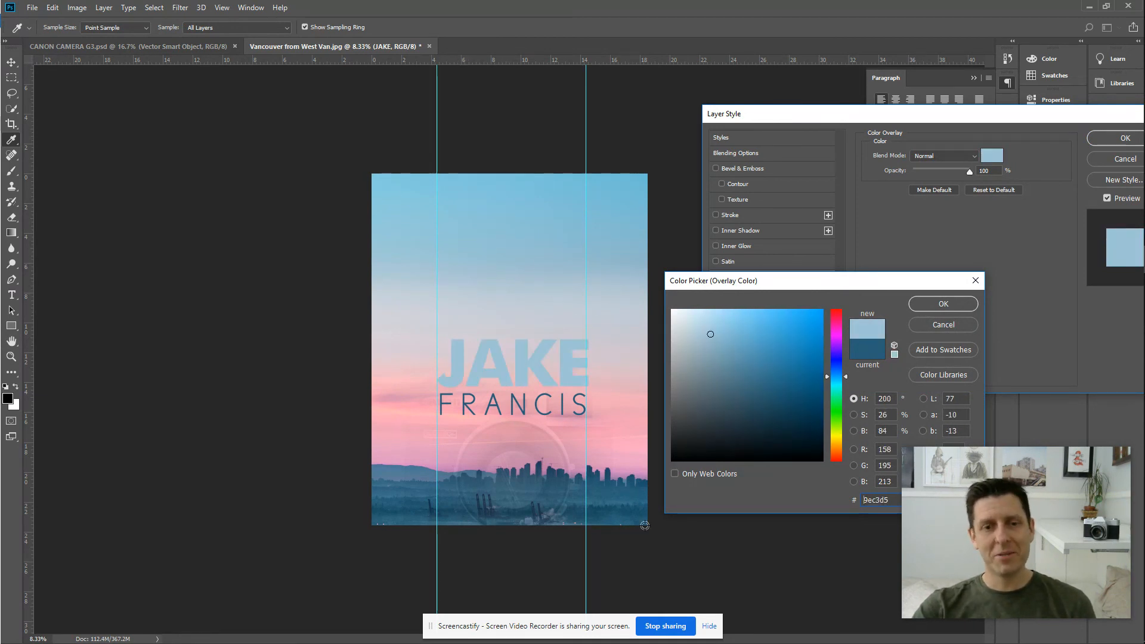
pyautogui.click(505, 479)
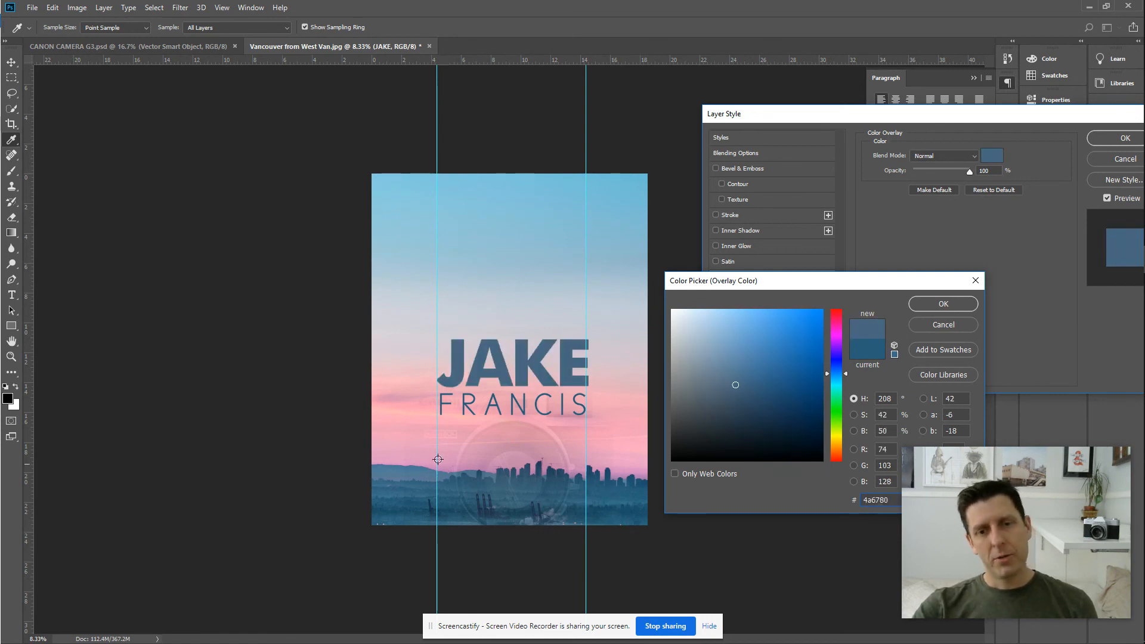
pyautogui.click(403, 470)
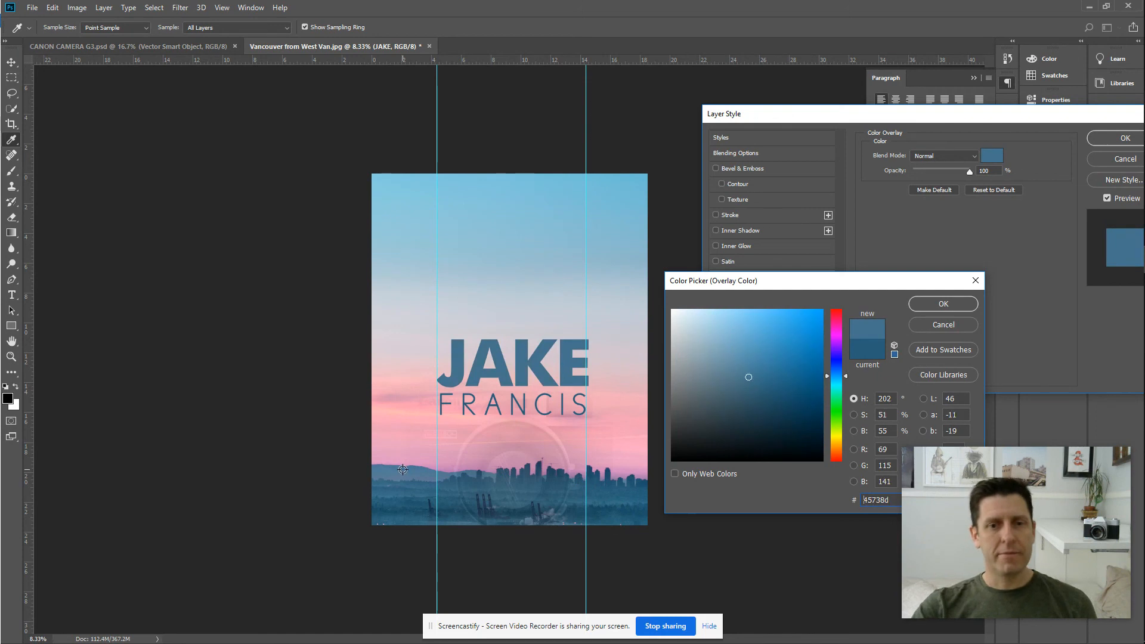
pyautogui.click(967, 309)
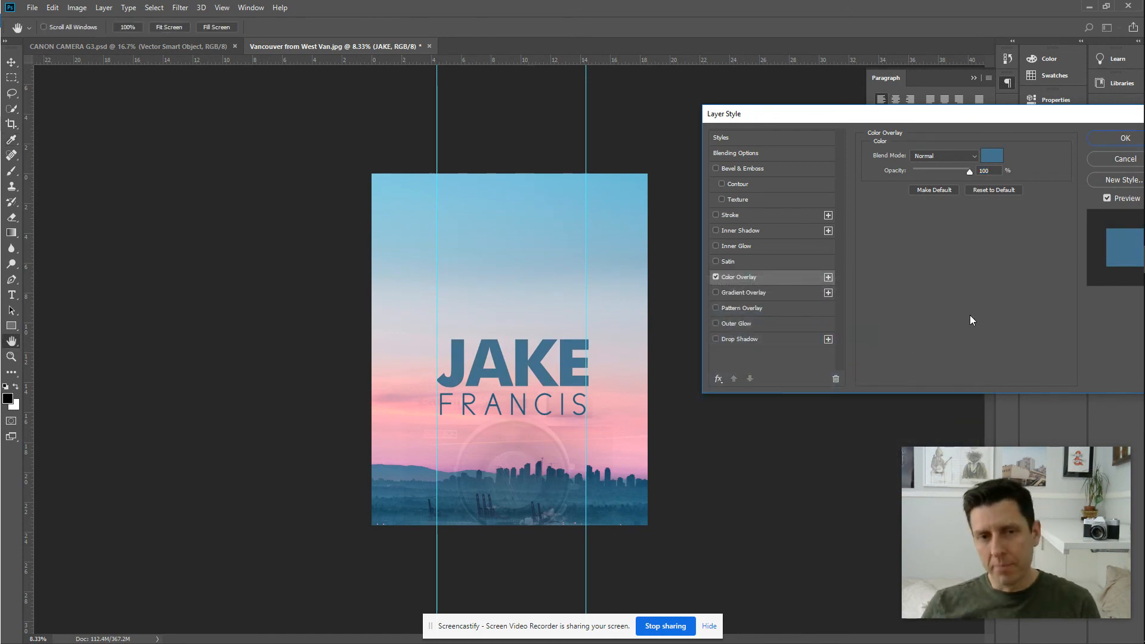
pyautogui.click(1103, 141)
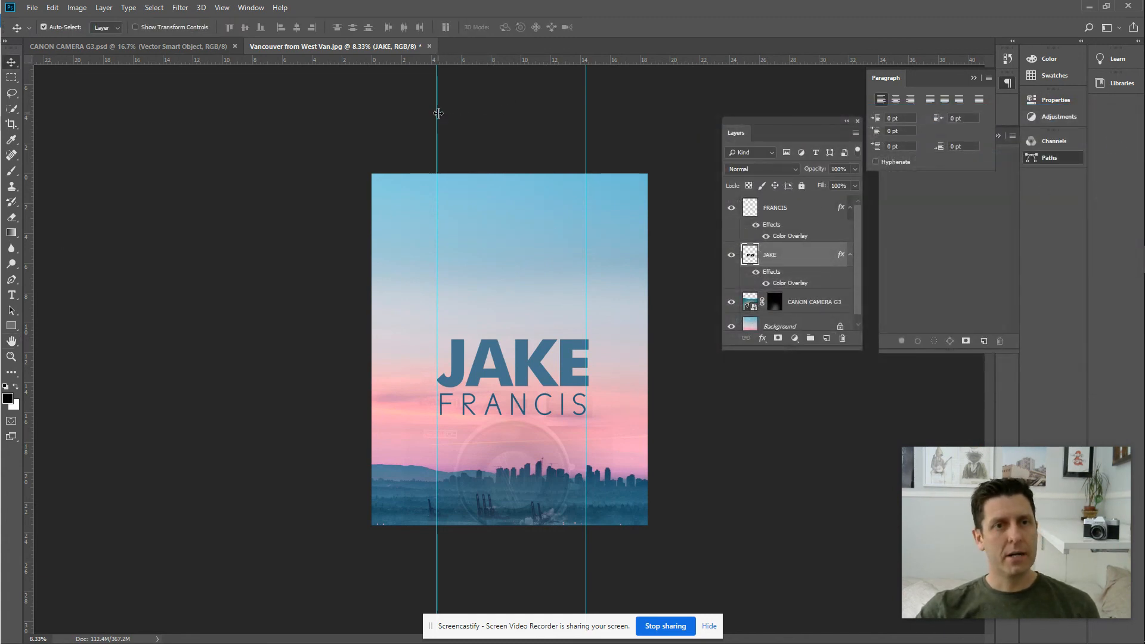
# Drag the left and right vertical guides off the canvas, restoring JAKE after an accidental delete.
pyautogui.press('Delete')
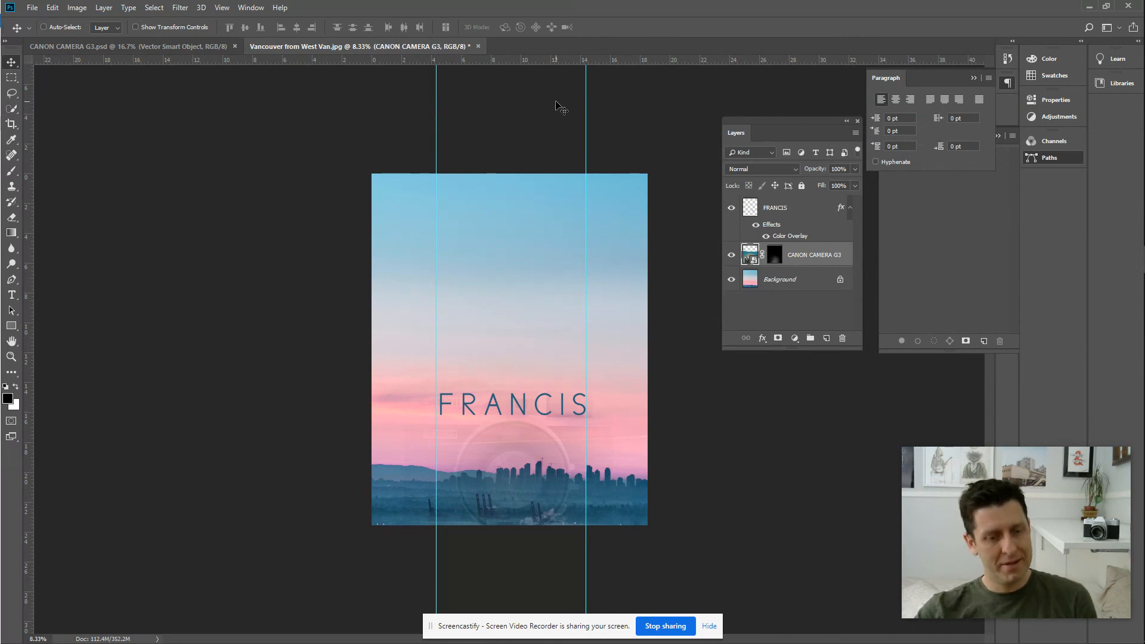
pyautogui.hotkey('ctrl', 'z')
pyautogui.moveTo(435, 96); pyautogui.dragTo(3, 103)
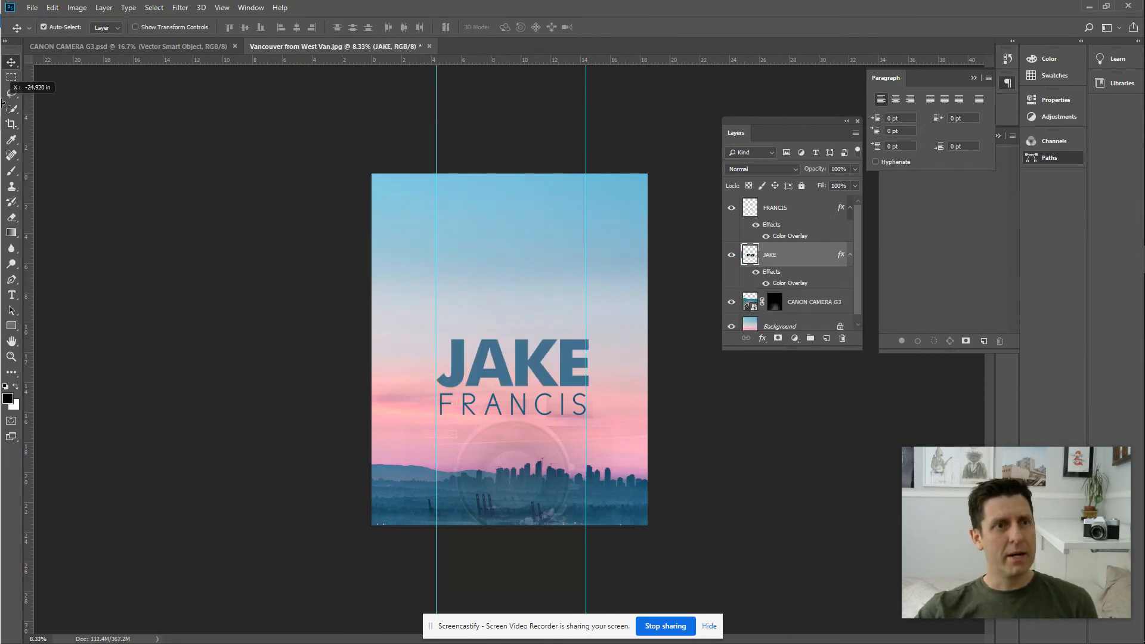
pyautogui.moveTo(585, 103); pyautogui.dragTo(12, 101)
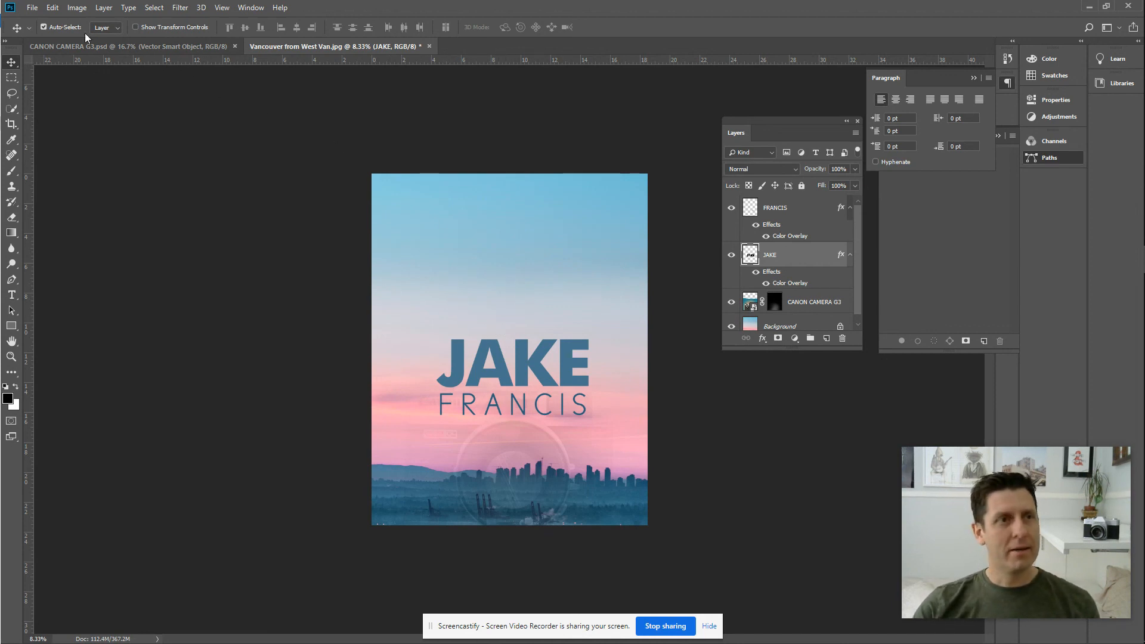
pyautogui.click(33, 9)
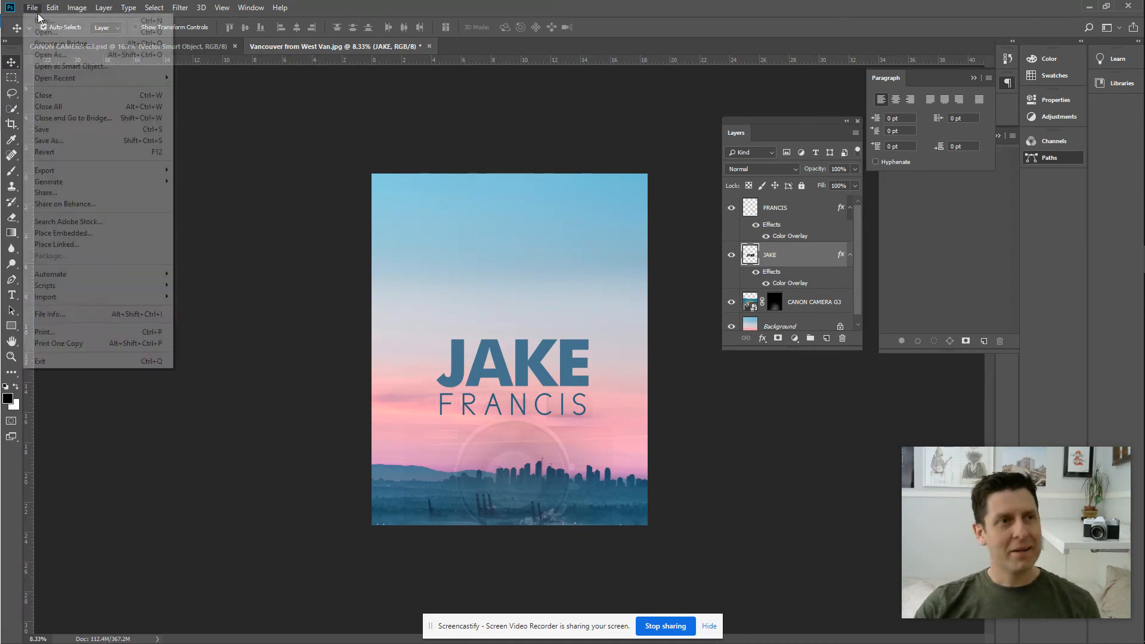
# Save the poster to the Desktop as layered PSD 'FRANCIS PORTFOLIO COVER.psd'.
pyautogui.click(59, 141)
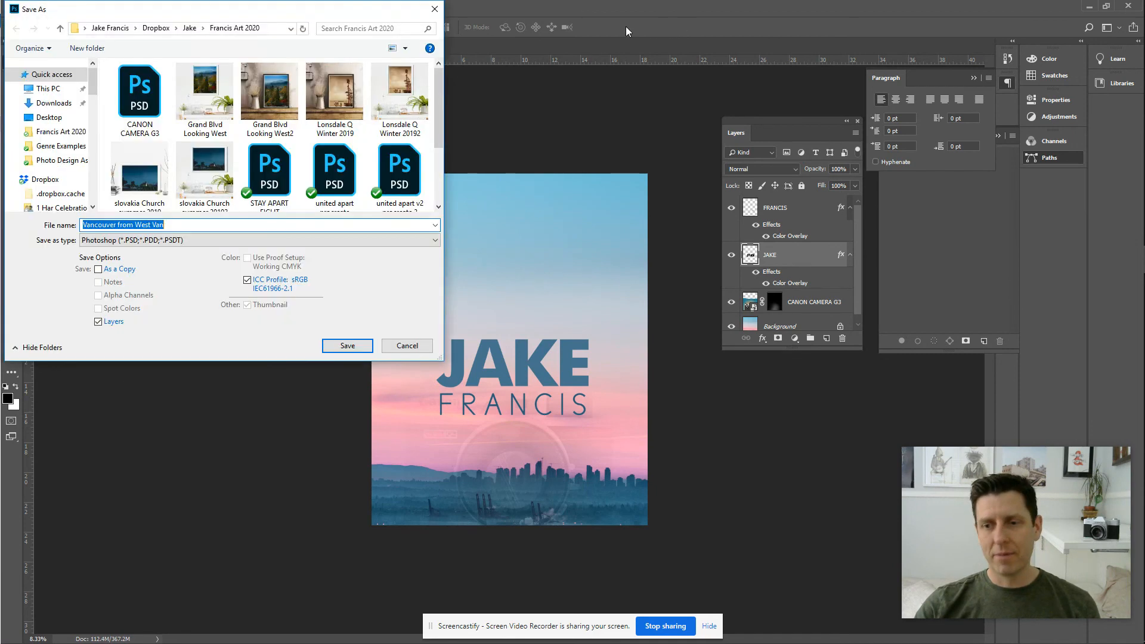
pyautogui.moveTo(285, 5); pyautogui.dragTo(285, 6)
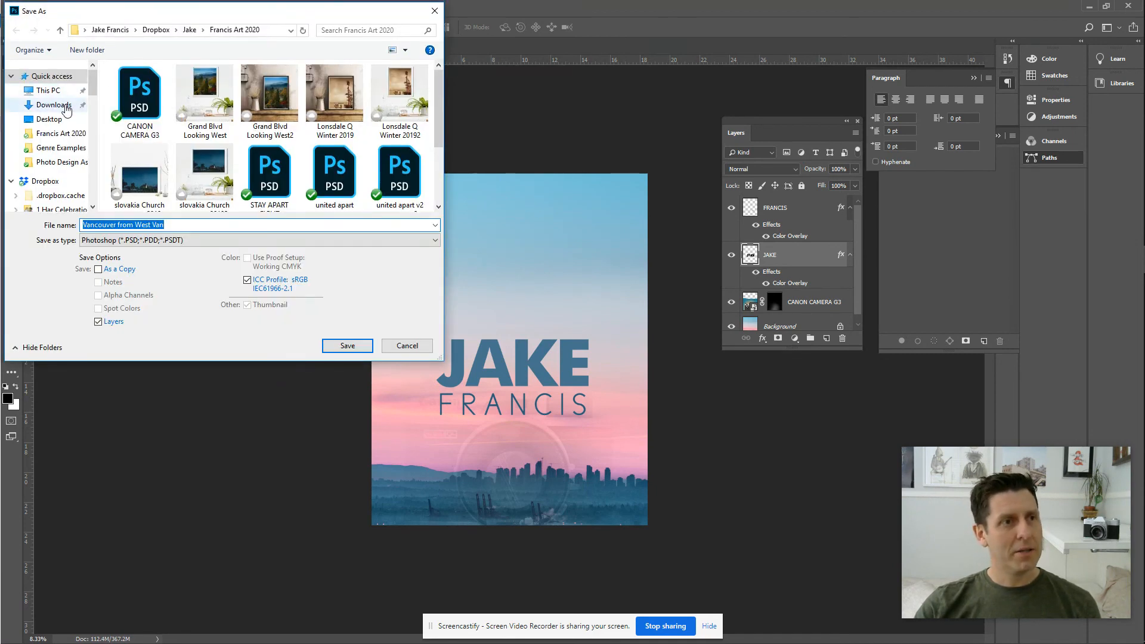
pyautogui.click(50, 119)
pyautogui.click(173, 224)
pyautogui.hotkey('ctrl', 'a')
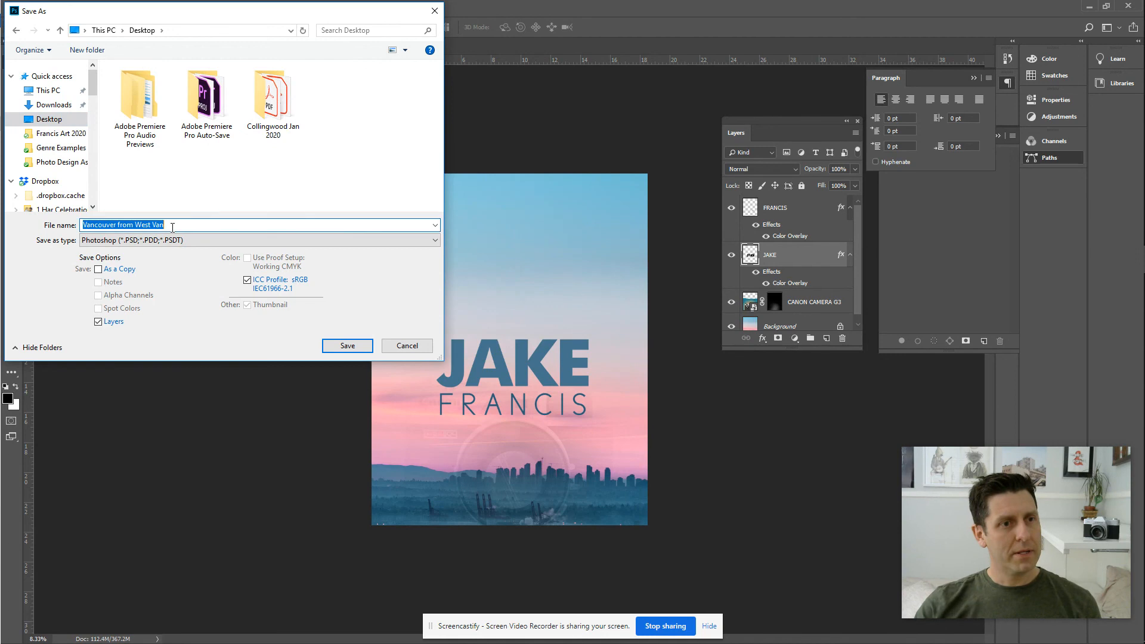
pyautogui.write('FRANCIS PORTFOLIO COV')
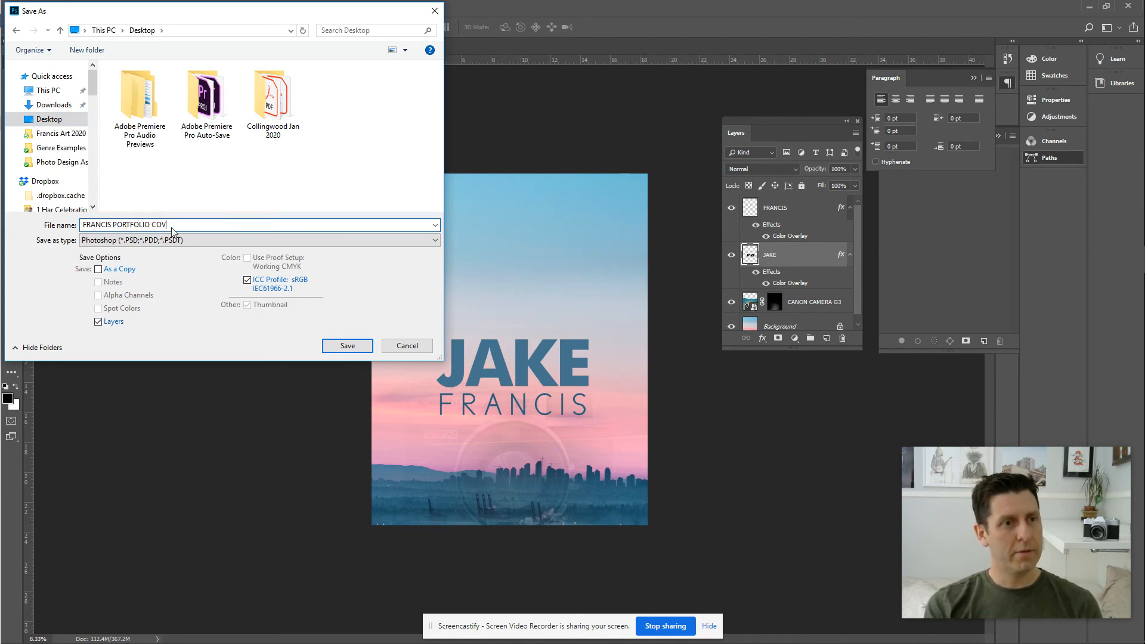
pyautogui.press('Return')
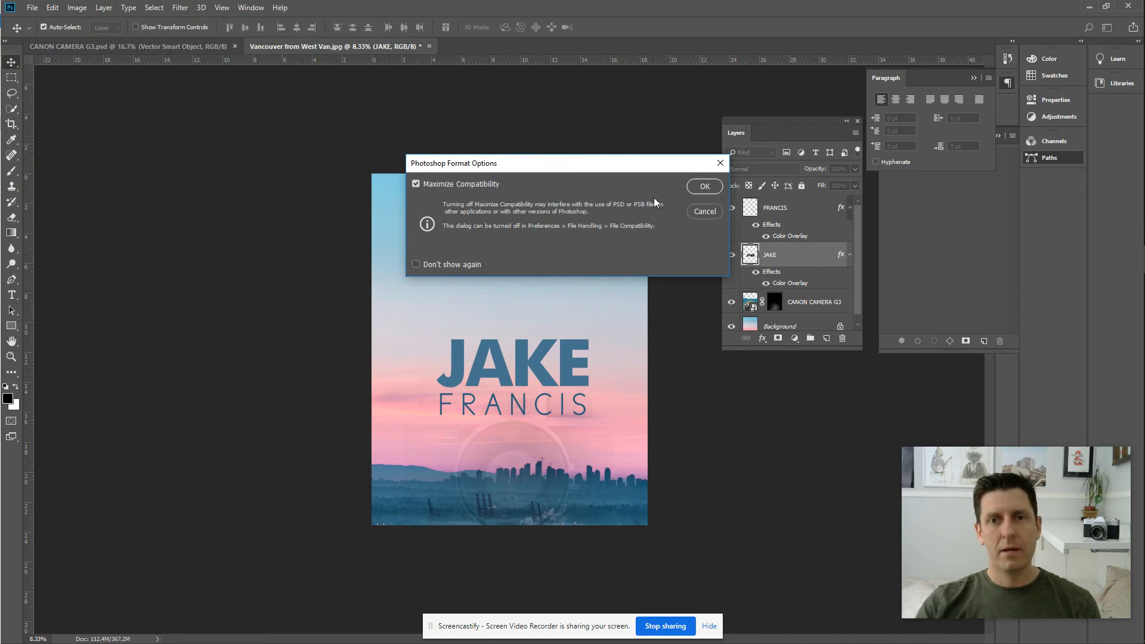
pyautogui.click(702, 189)
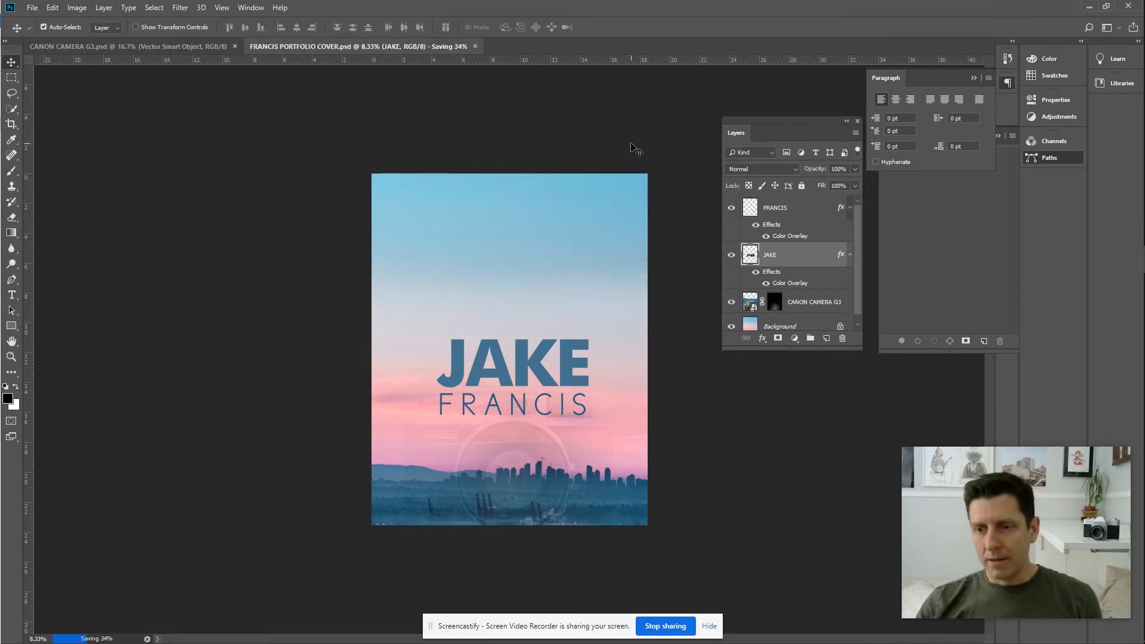